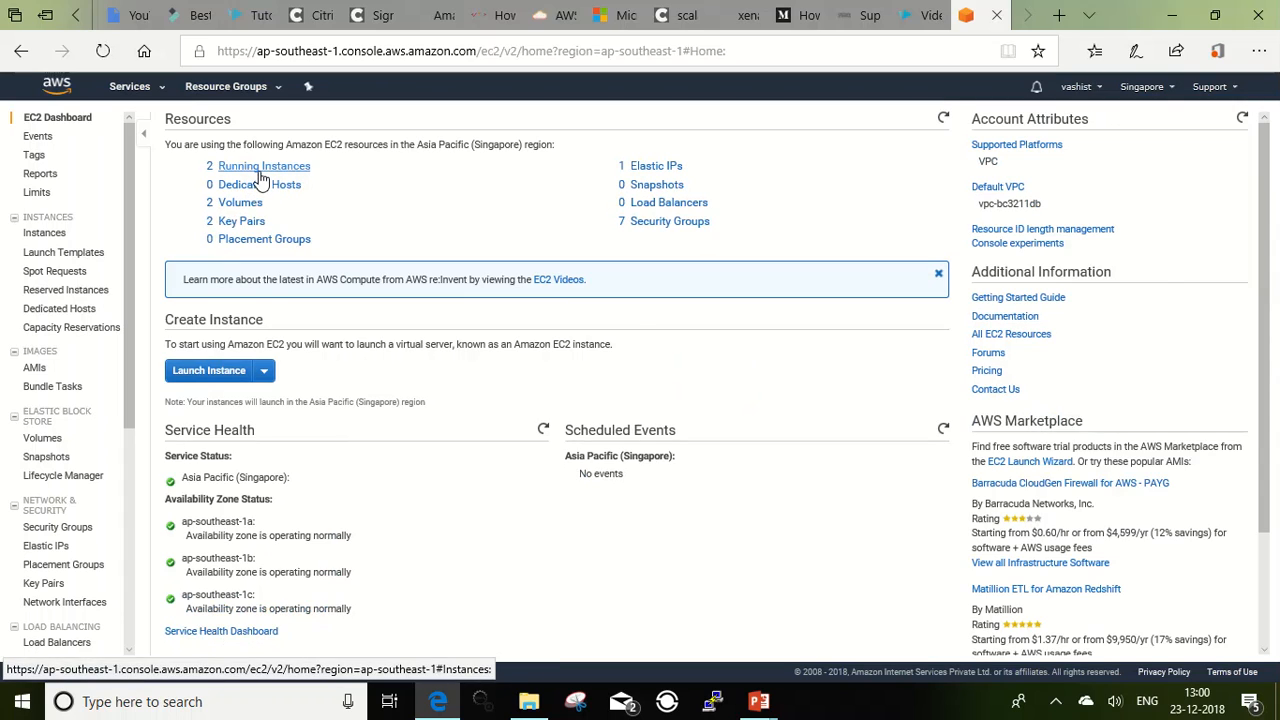
Step: Open the list of running EC2 instances and copy the public IPv4 address of PublicWebServer
click(258, 168)
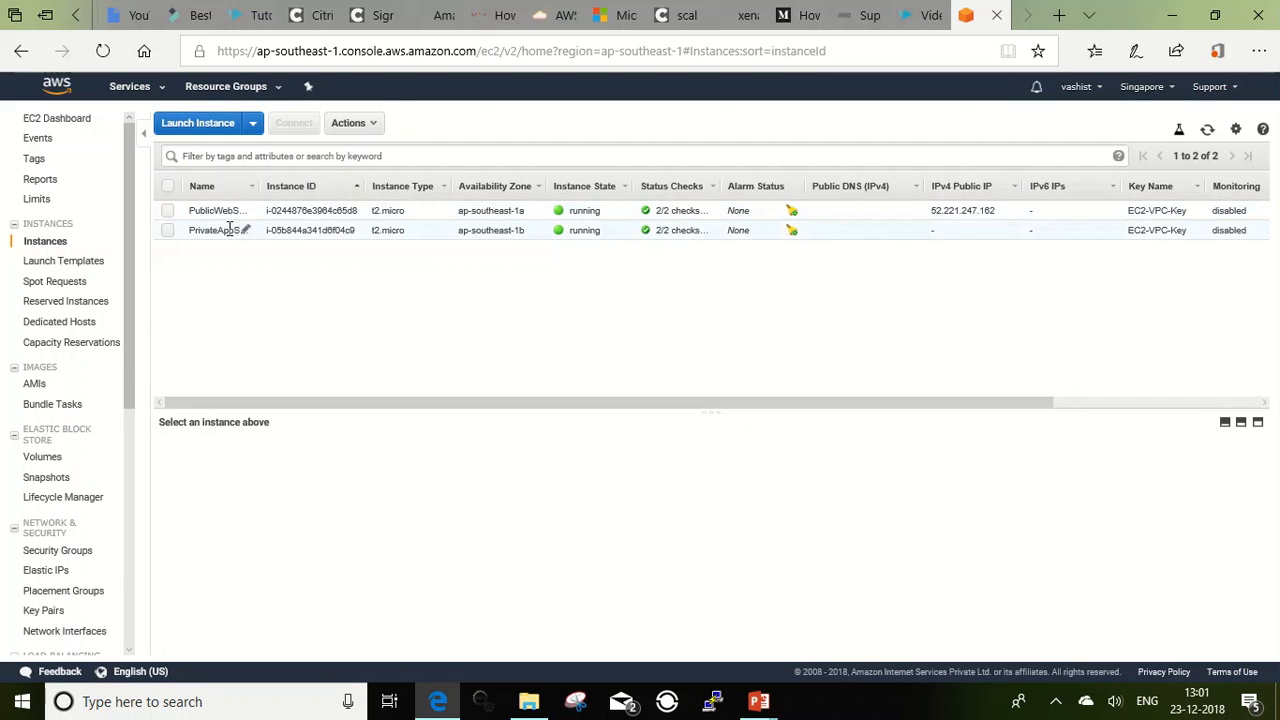
key(alt+Tab)
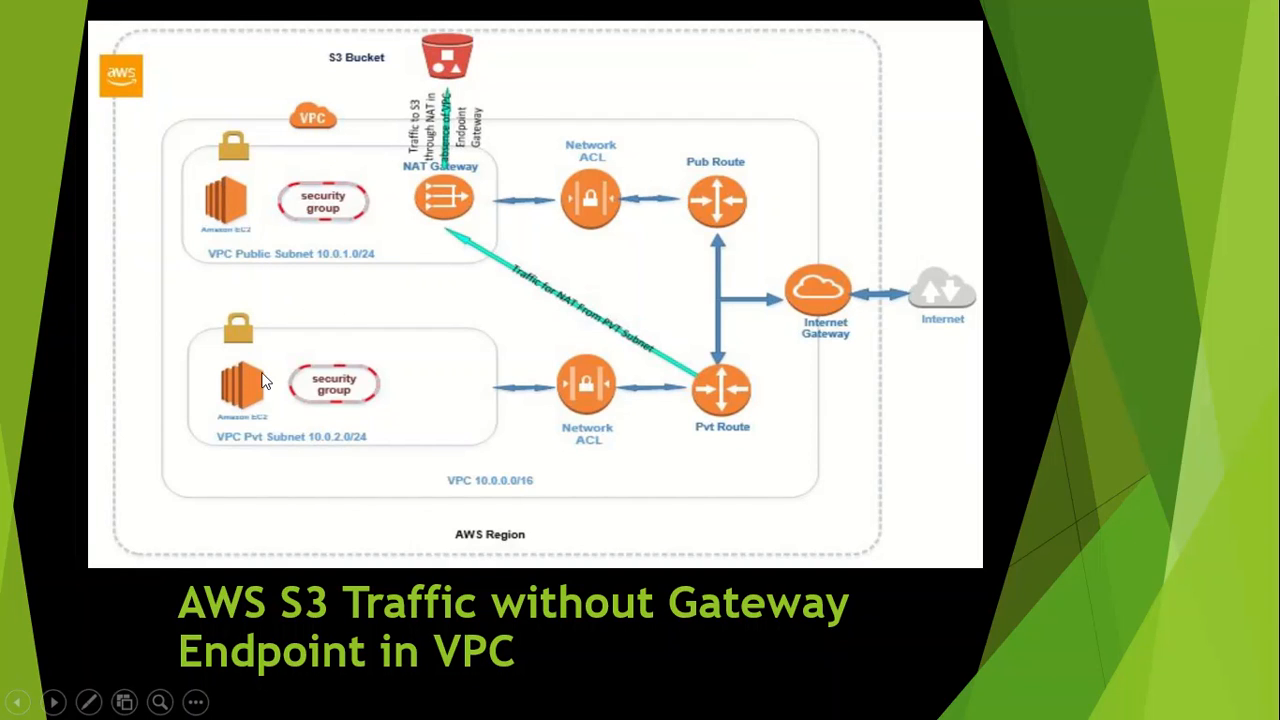
key(alt+Tab)
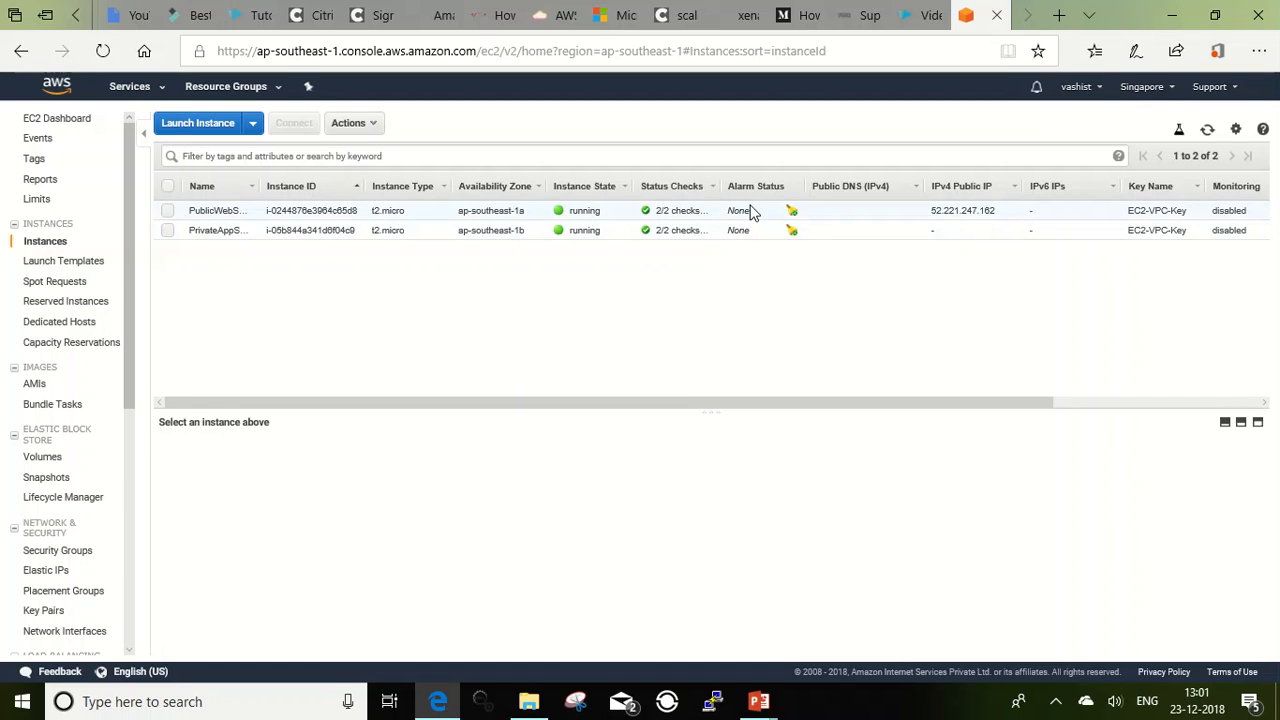
click(755, 211)
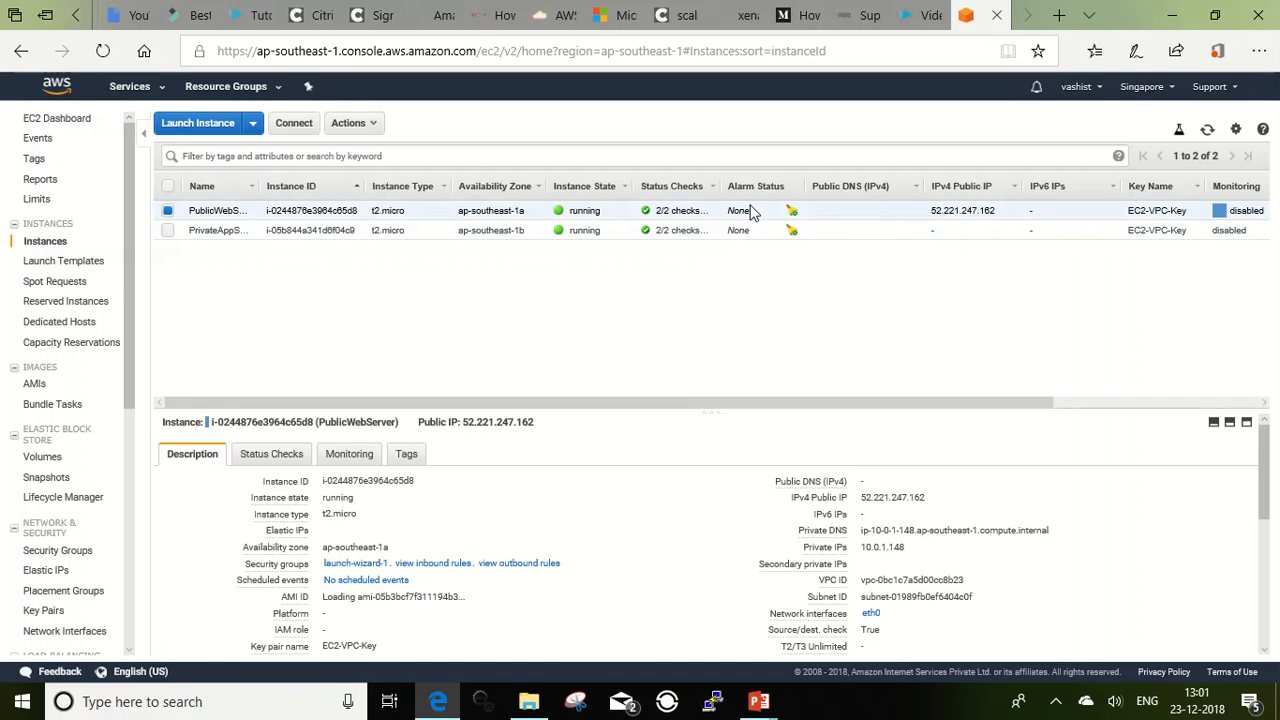
click(935, 498)
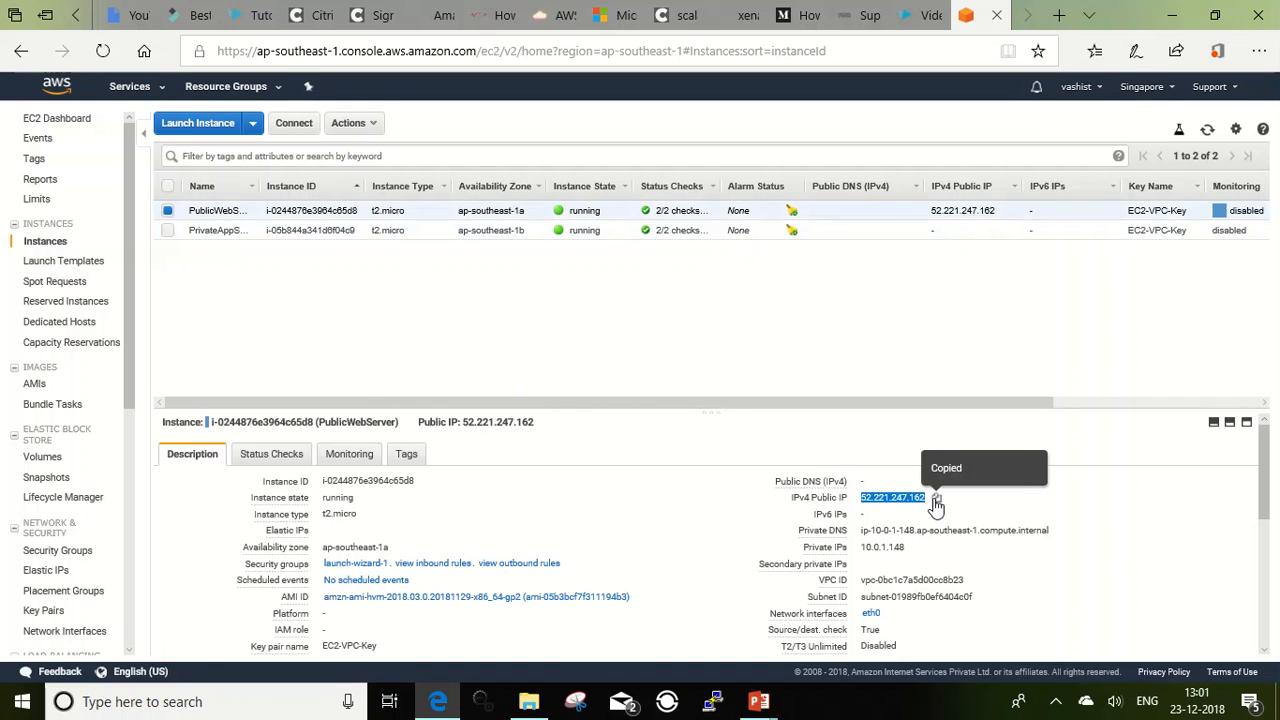
Step: Switch to PuTTY and set the SSH destination to host 52.221.247.162 on port 22
click(713, 702)
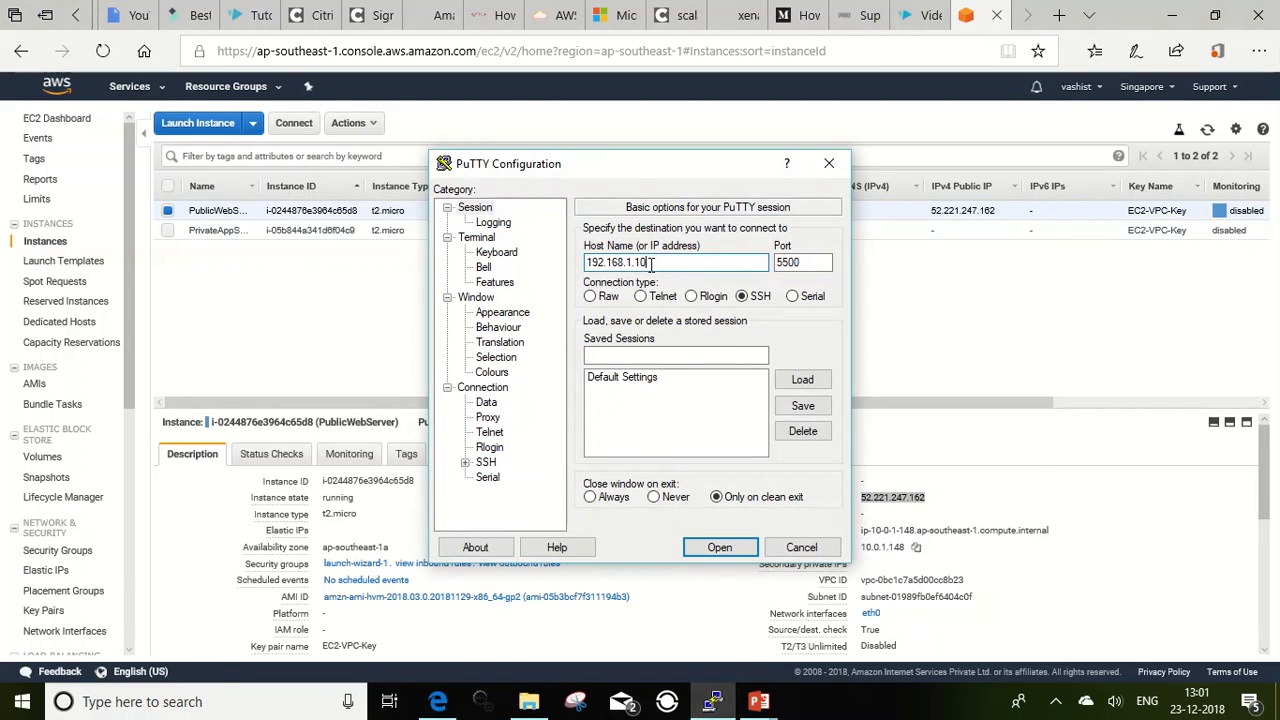
drag(655, 262, 536, 268)
key(ctrl+v)
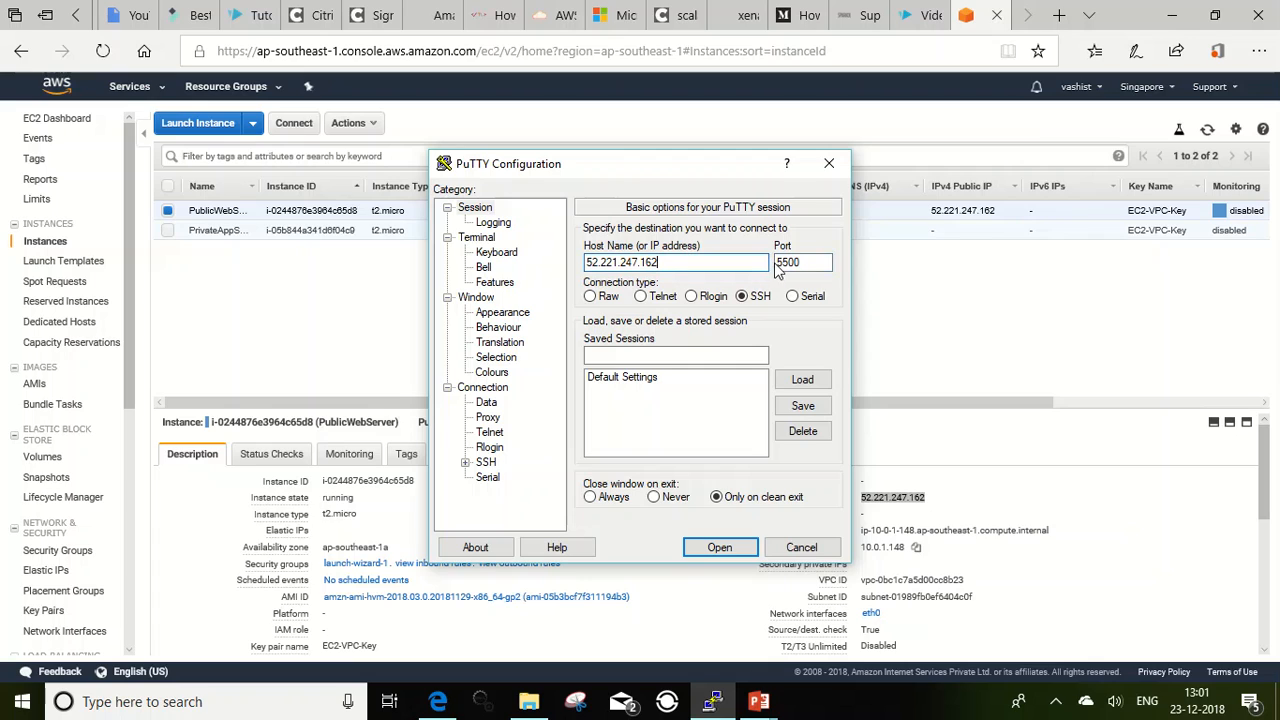
drag(777, 264, 835, 268)
text(22)
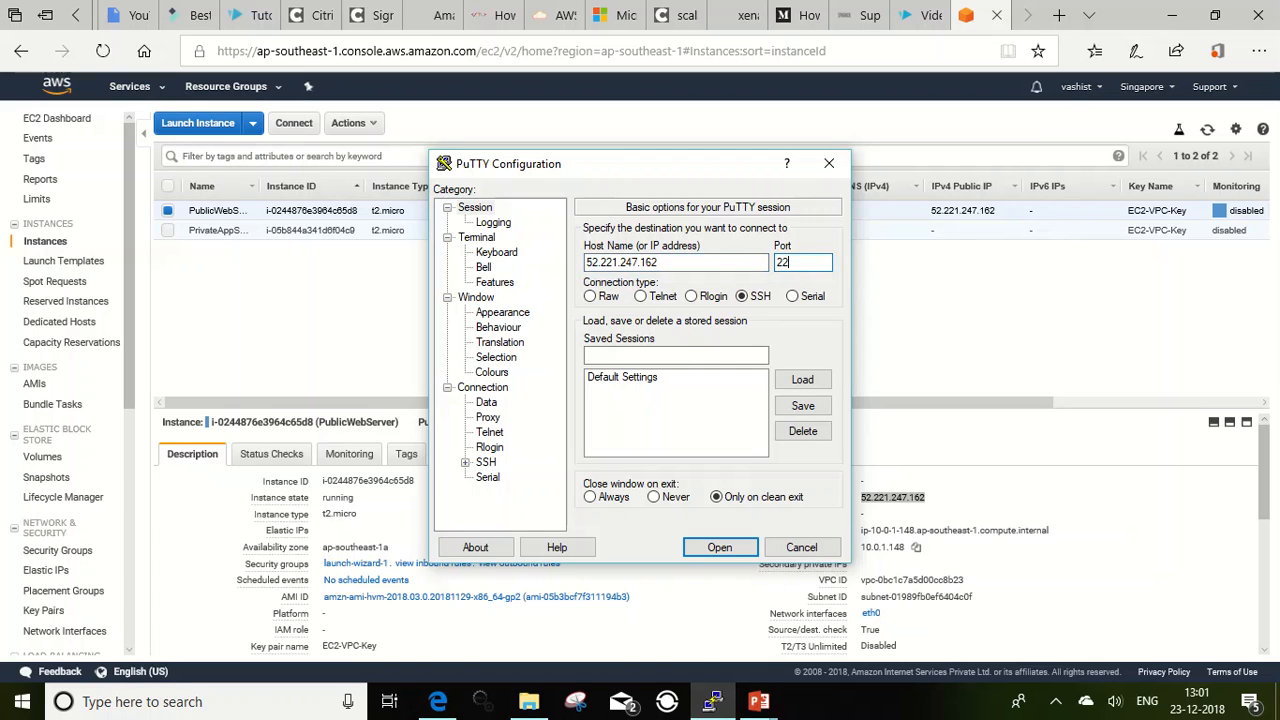
Step: Allow agent forwarding in the SSH authentication options of the PuTTY session
click(488, 463)
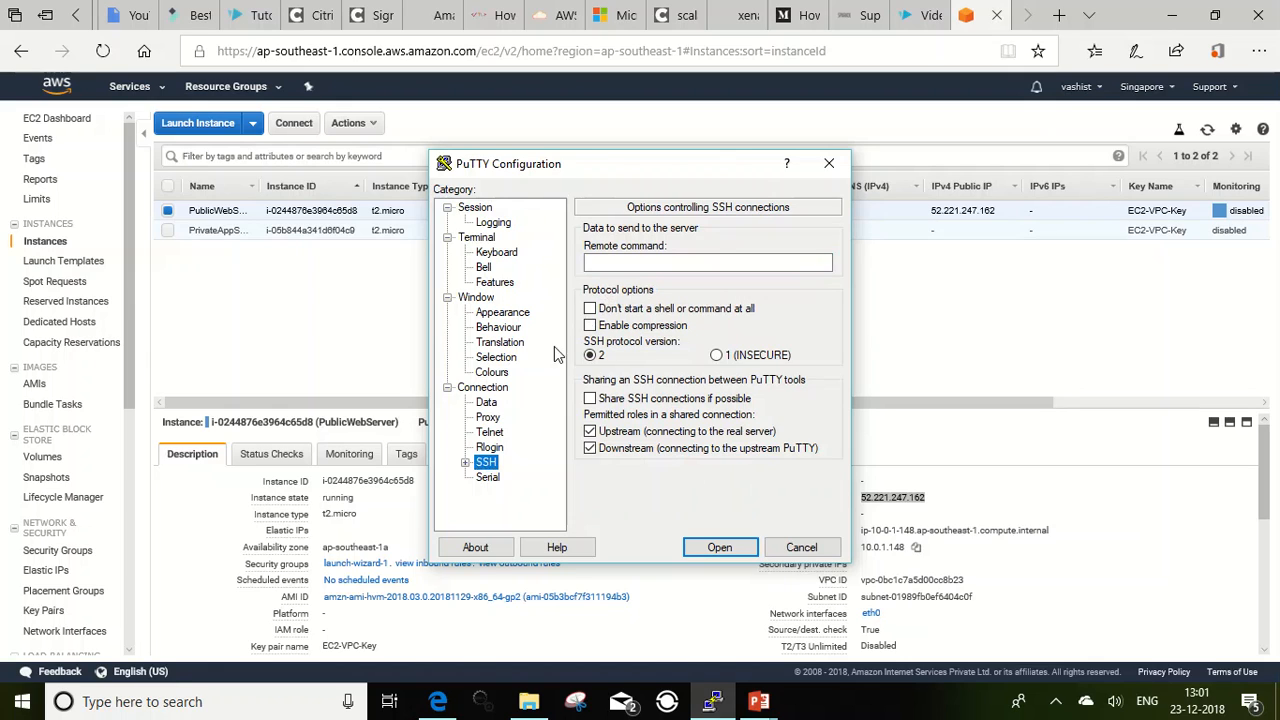
click(466, 463)
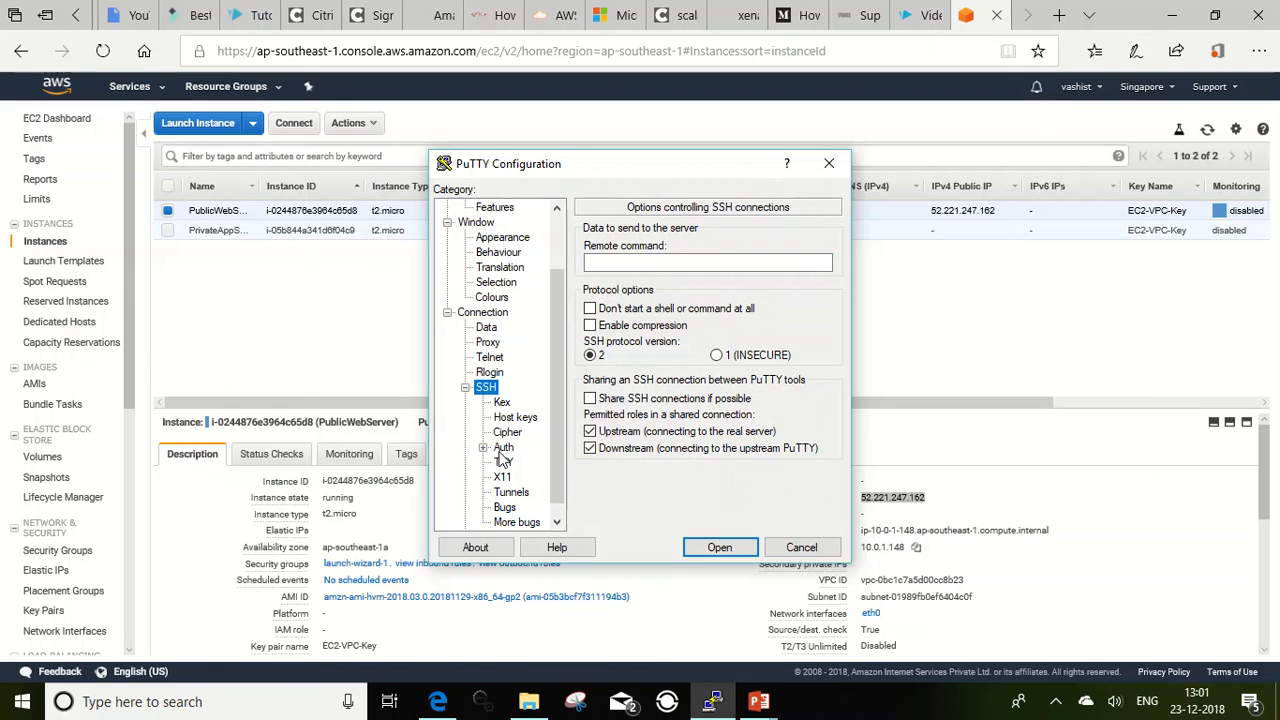
click(503, 448)
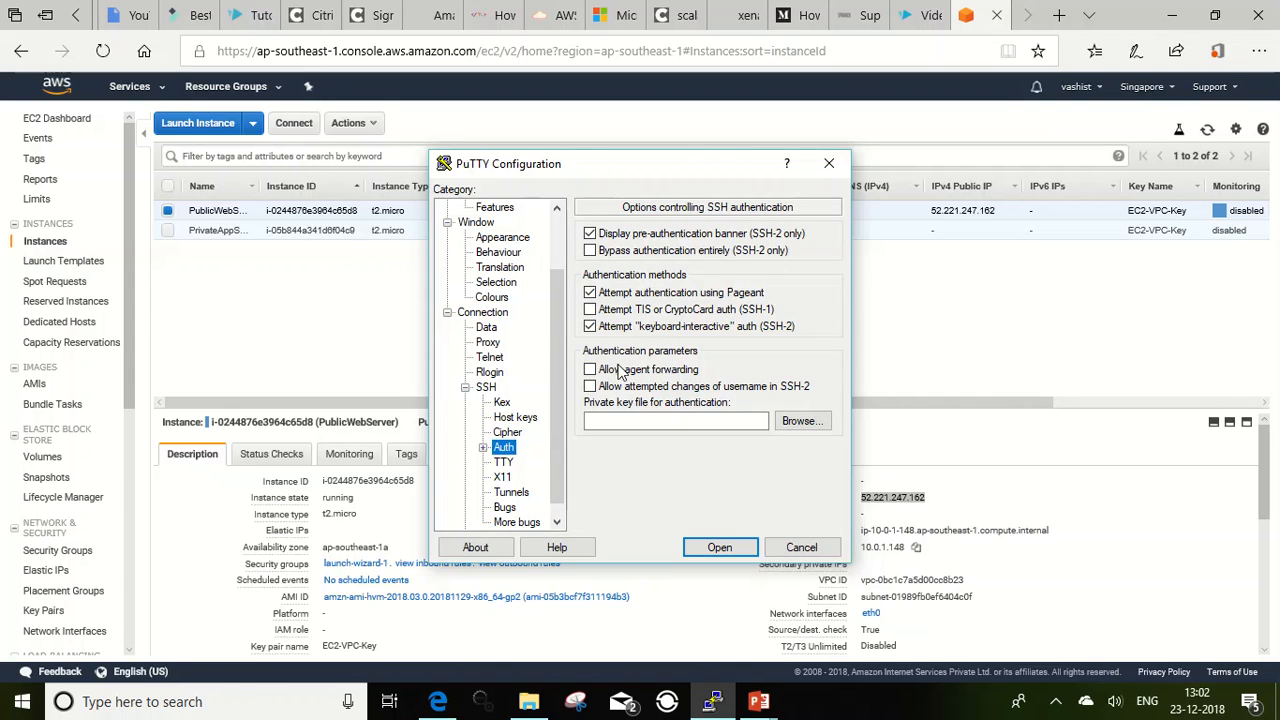
click(590, 372)
Step: Check the private keys loaded in Pageant, then close its key list
click(1055, 701)
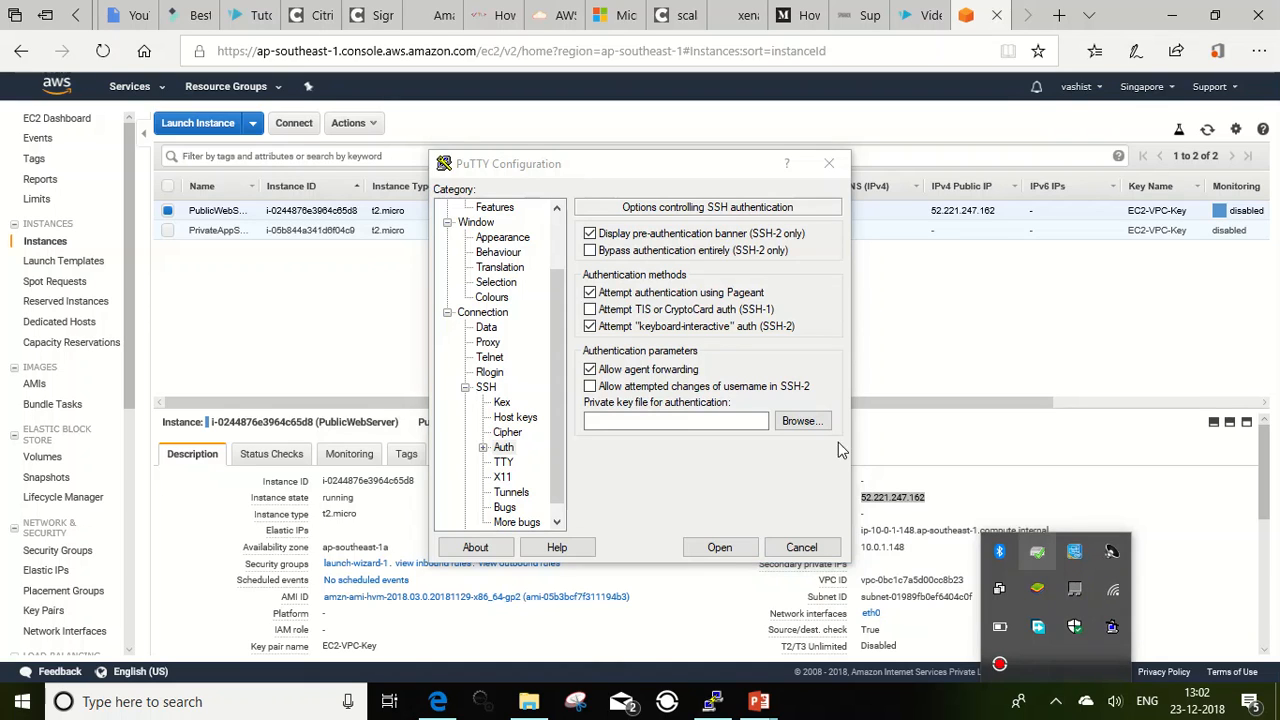
double_click(1071, 593)
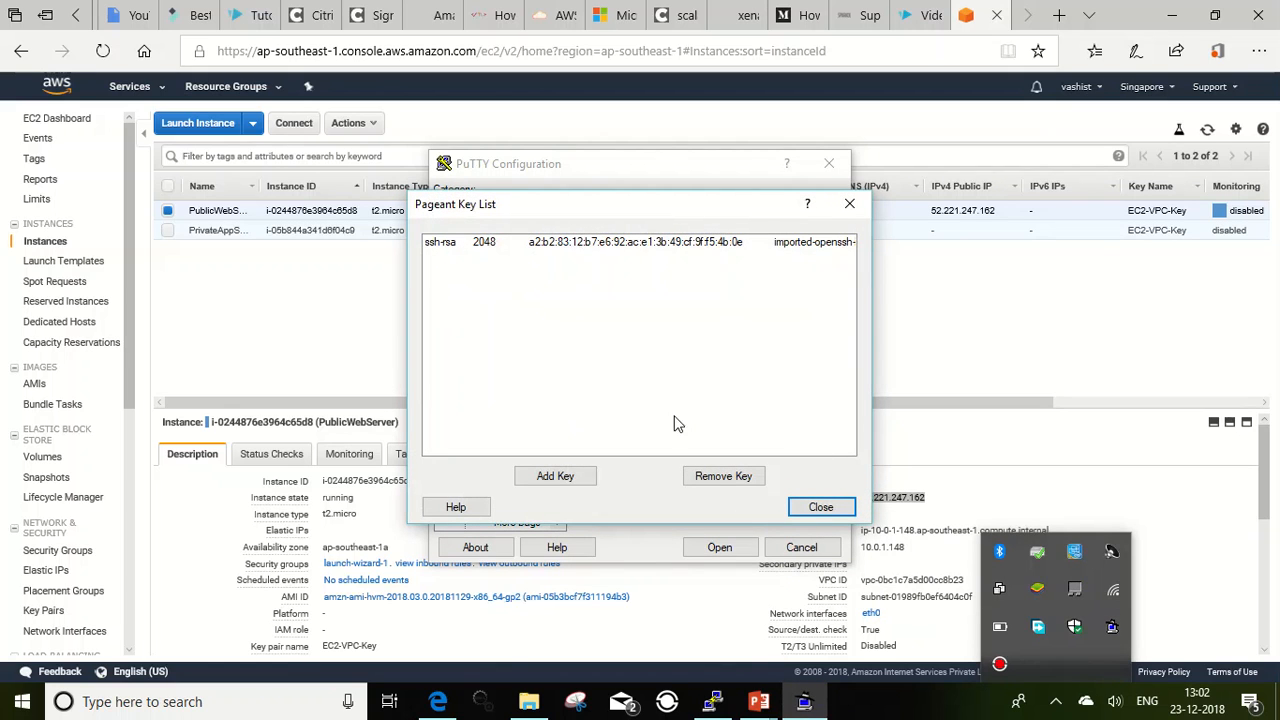
click(820, 507)
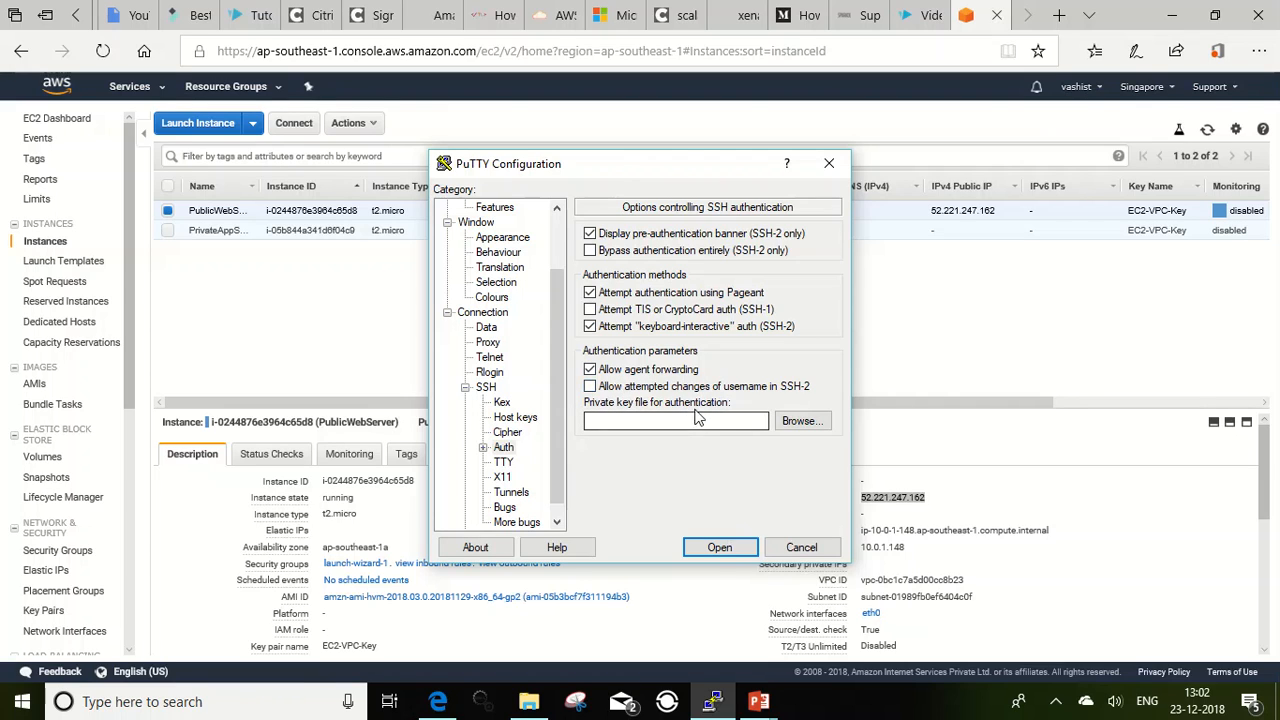
Step: Start the PuTTY session to the public web server and log in as ec2-user
click(718, 548)
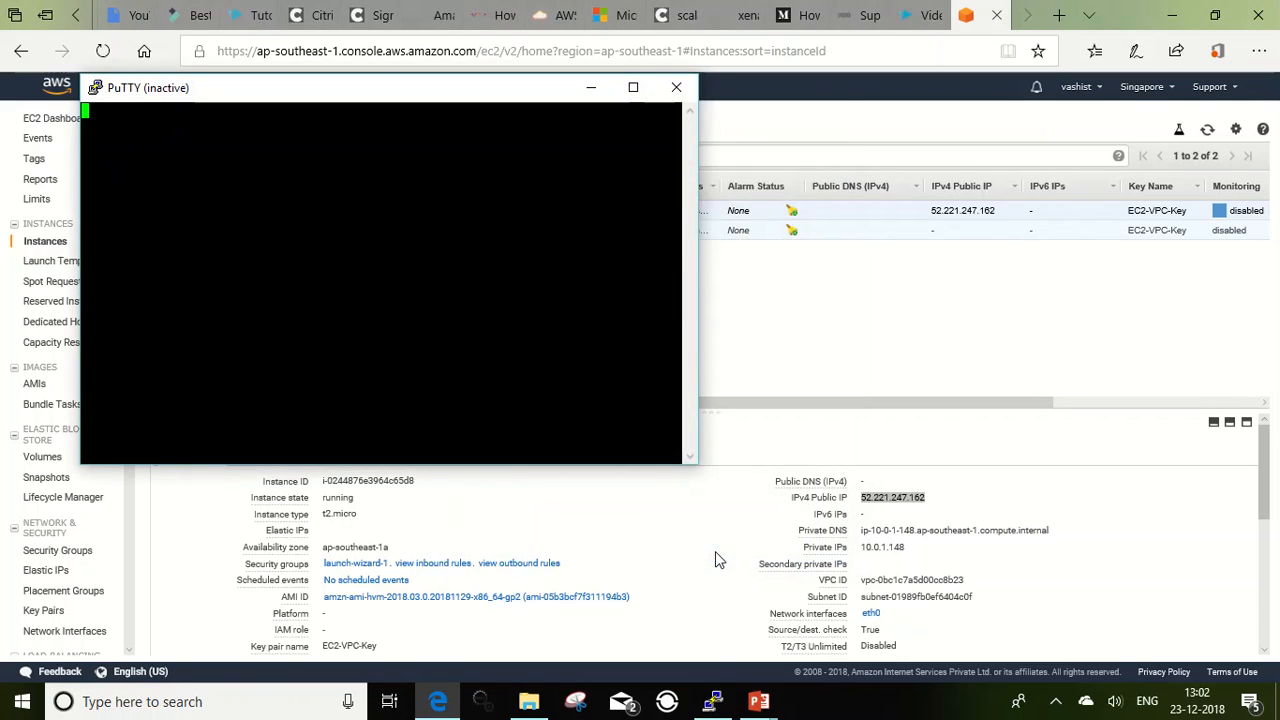
text(ec2-us)
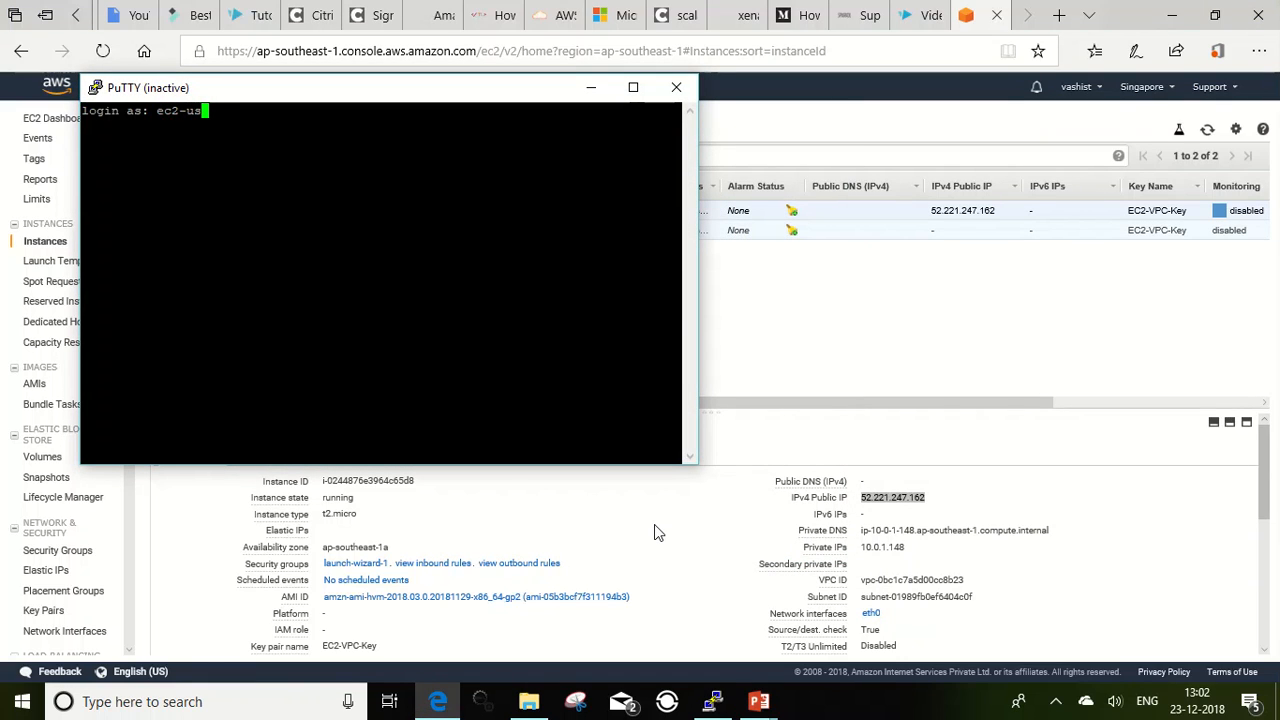
text(er)
key(Return)
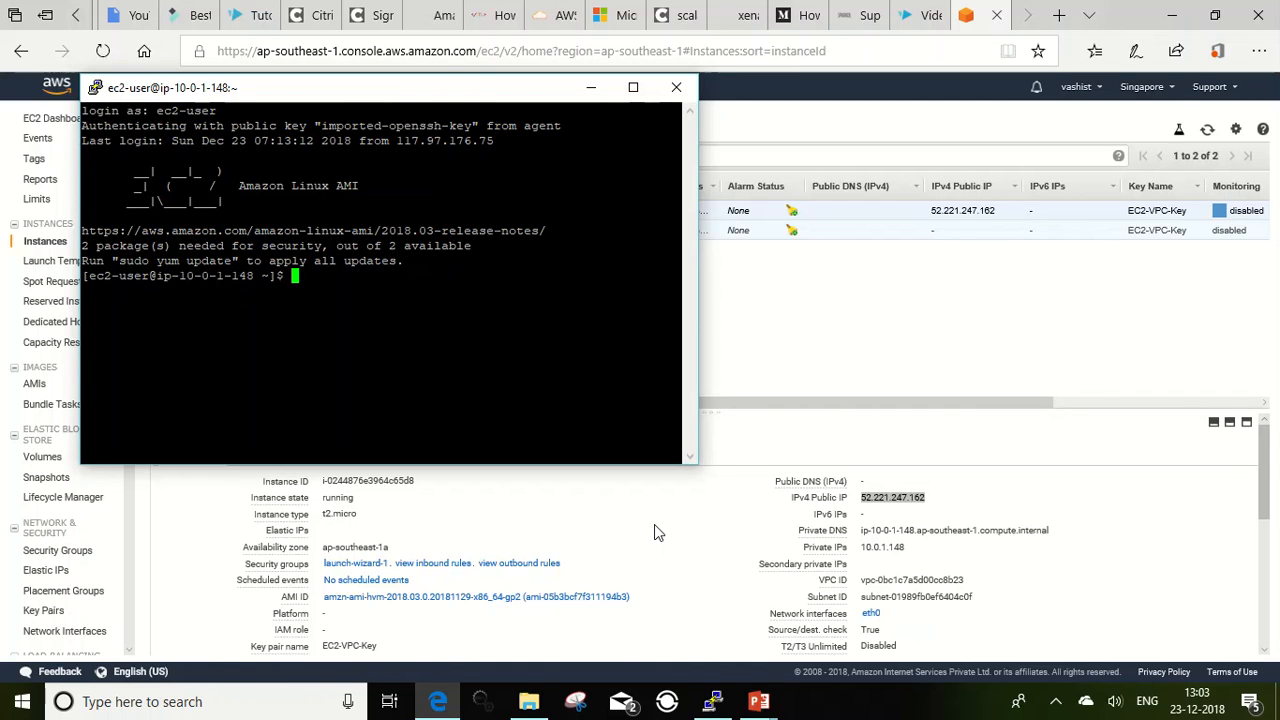
text(ssh)
click(900, 350)
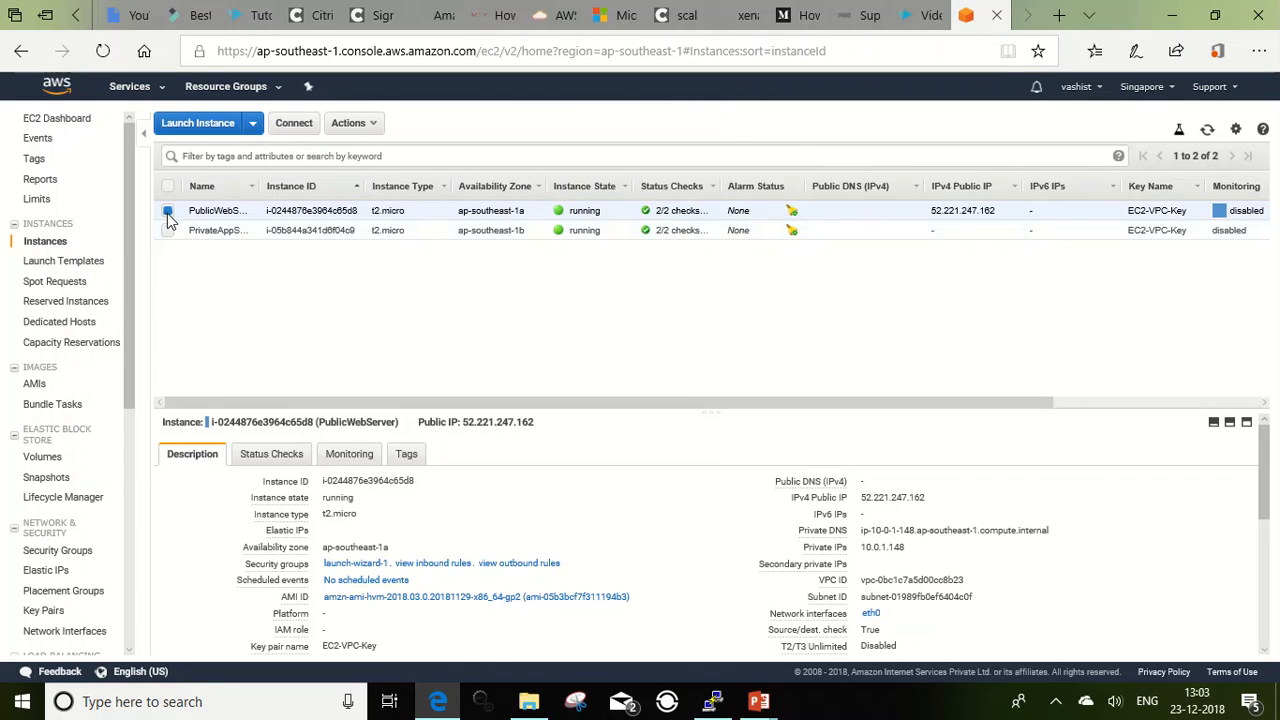
click(168, 230)
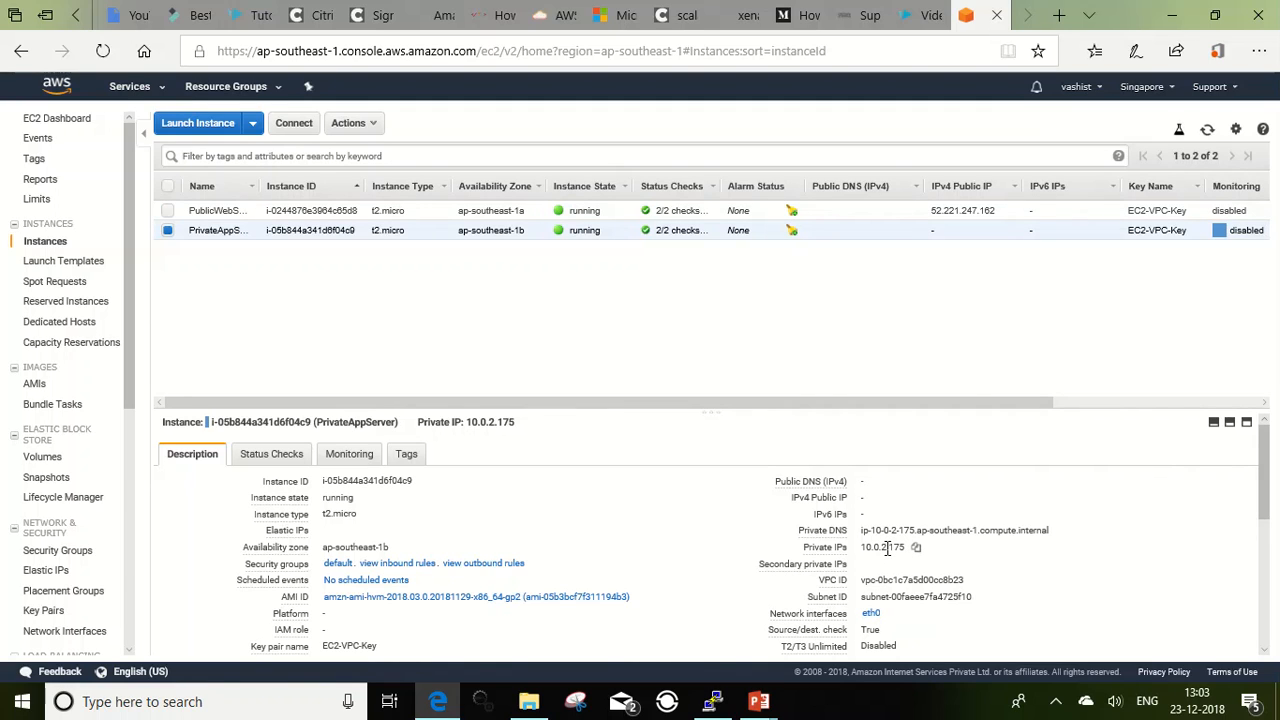
key(alt+Tab)
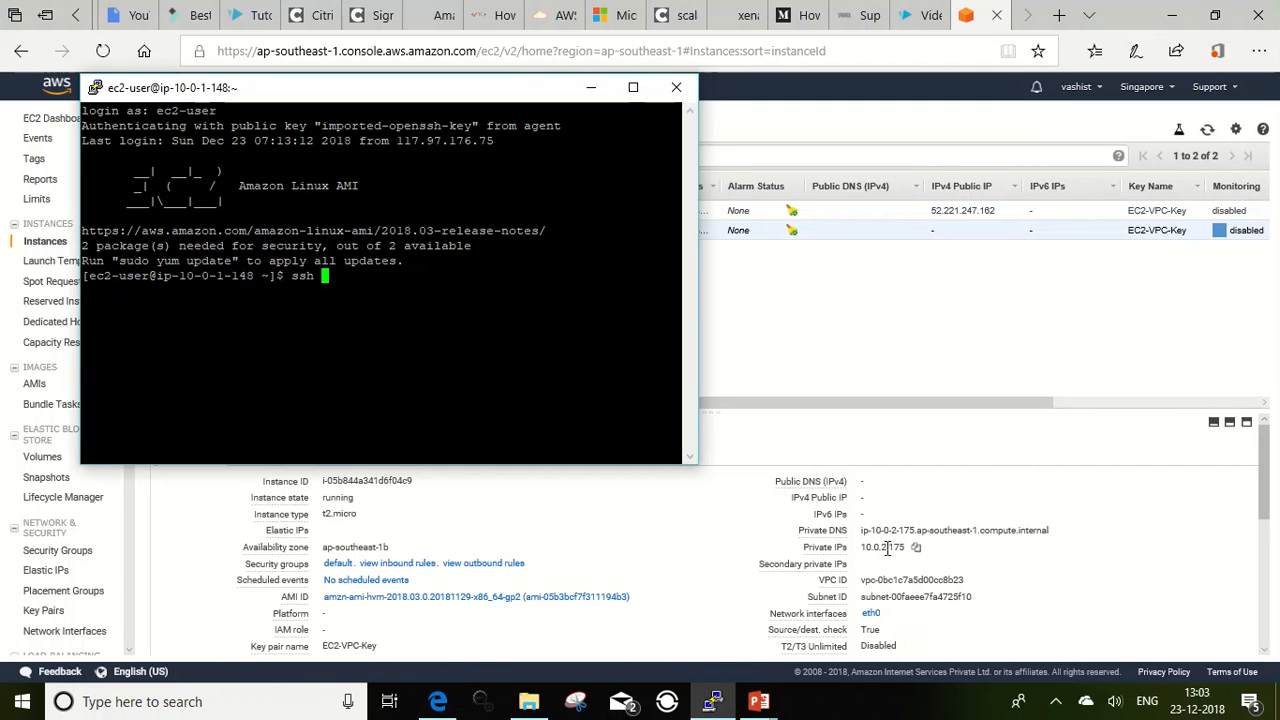
text(ec2-user@10.0.2.175)
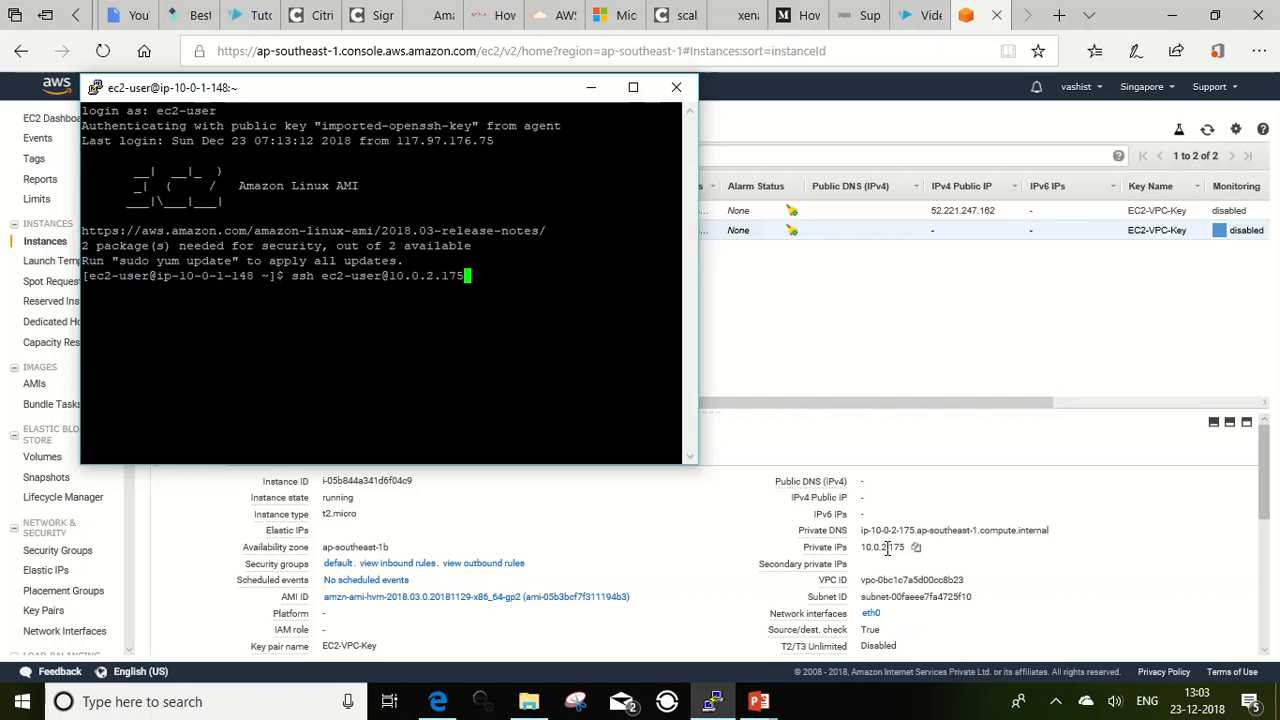
key(Return)
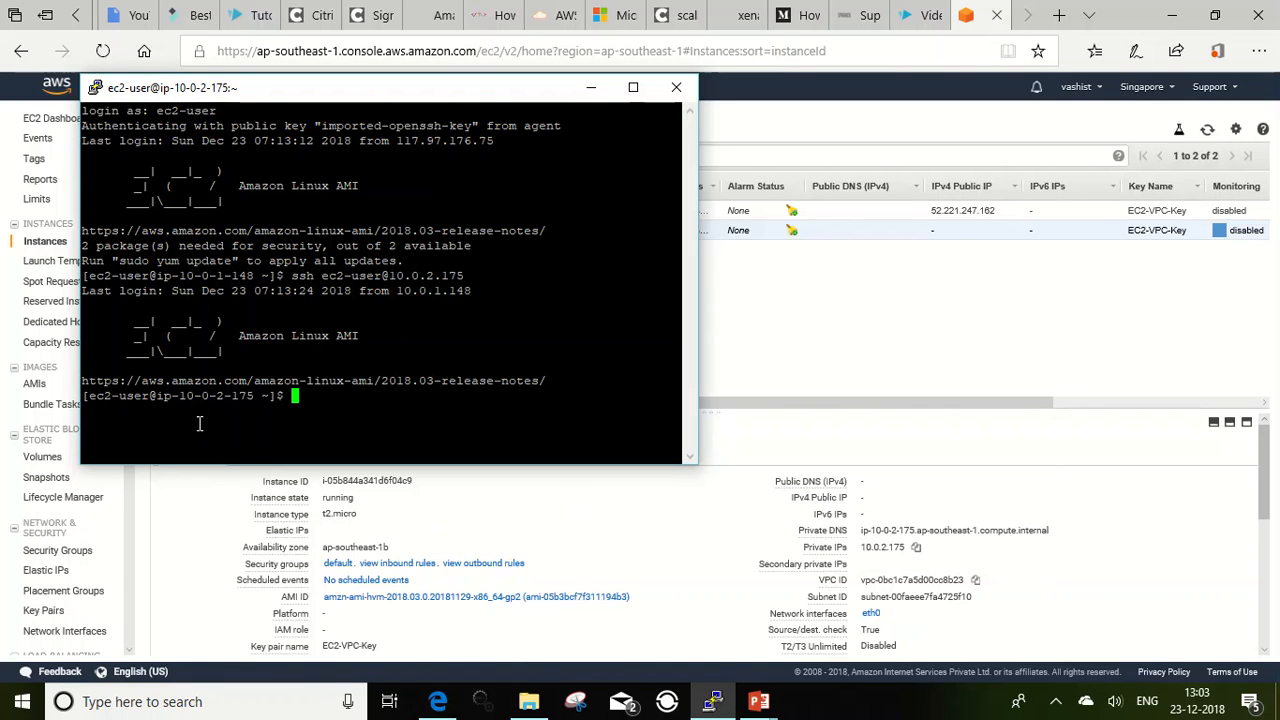
Step: Highlight the private server's address in the shell prompt and clear the terminal screen
drag(180, 398, 253, 400)
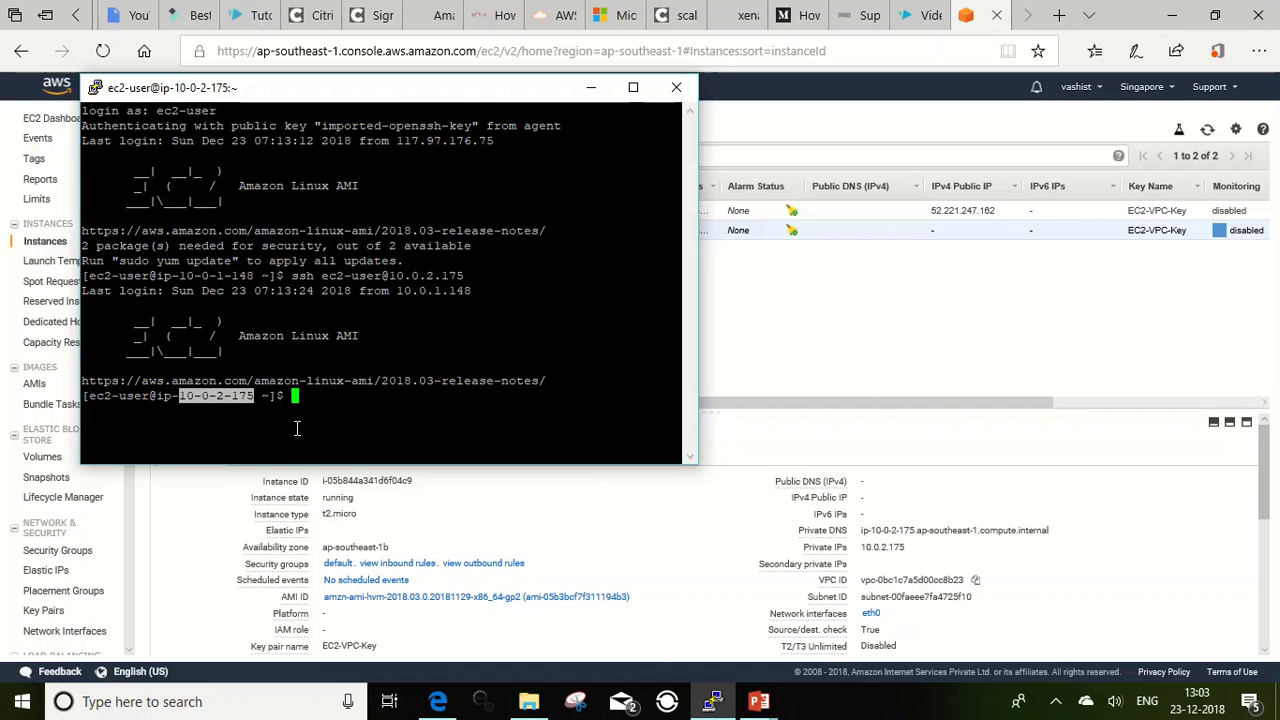
text(clear)
key(Return)
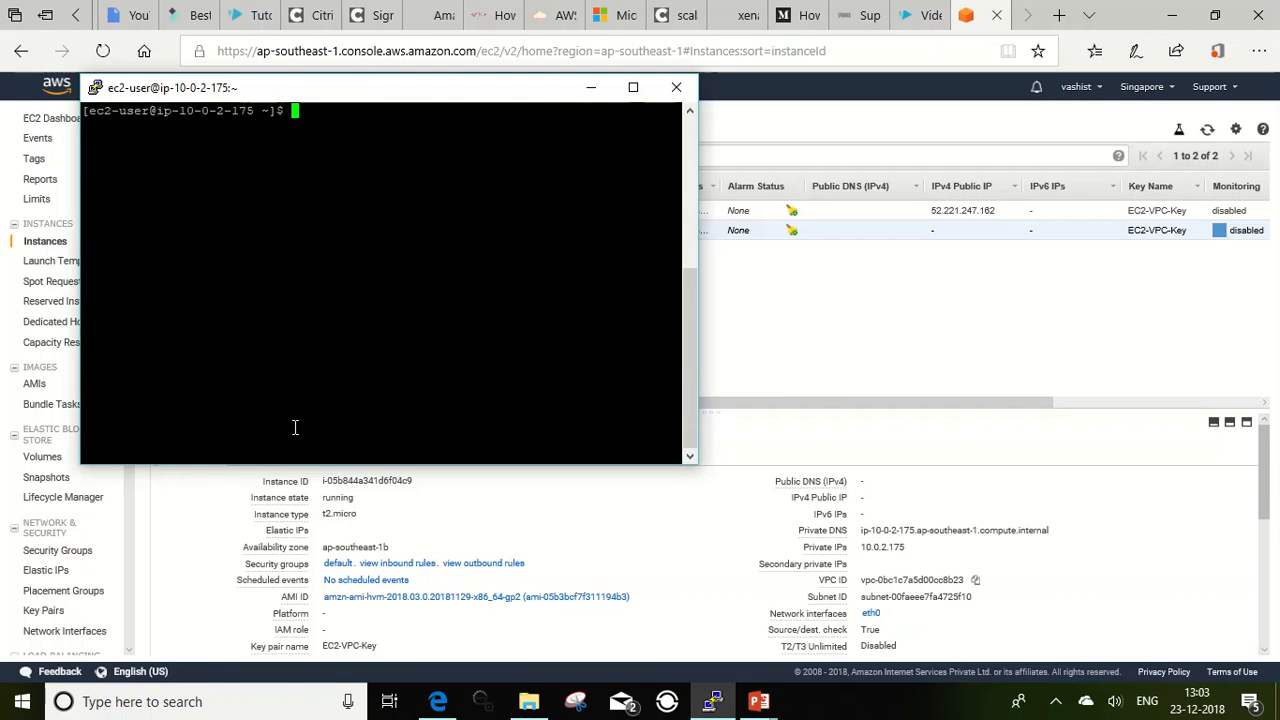
Step: Minimize the terminal and examine the NAT gateway's details in the VPC console
click(590, 89)
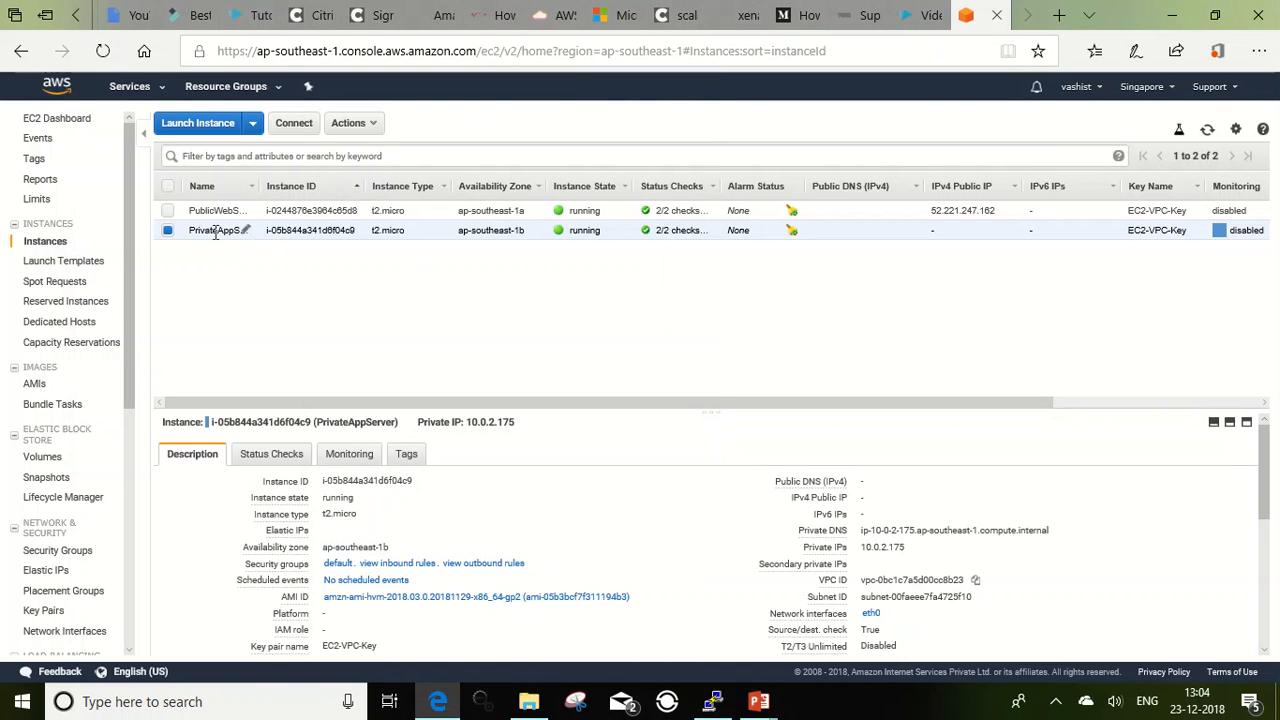
scroll(128, 244, down, 1)
scroll(128, 242, up, 1)
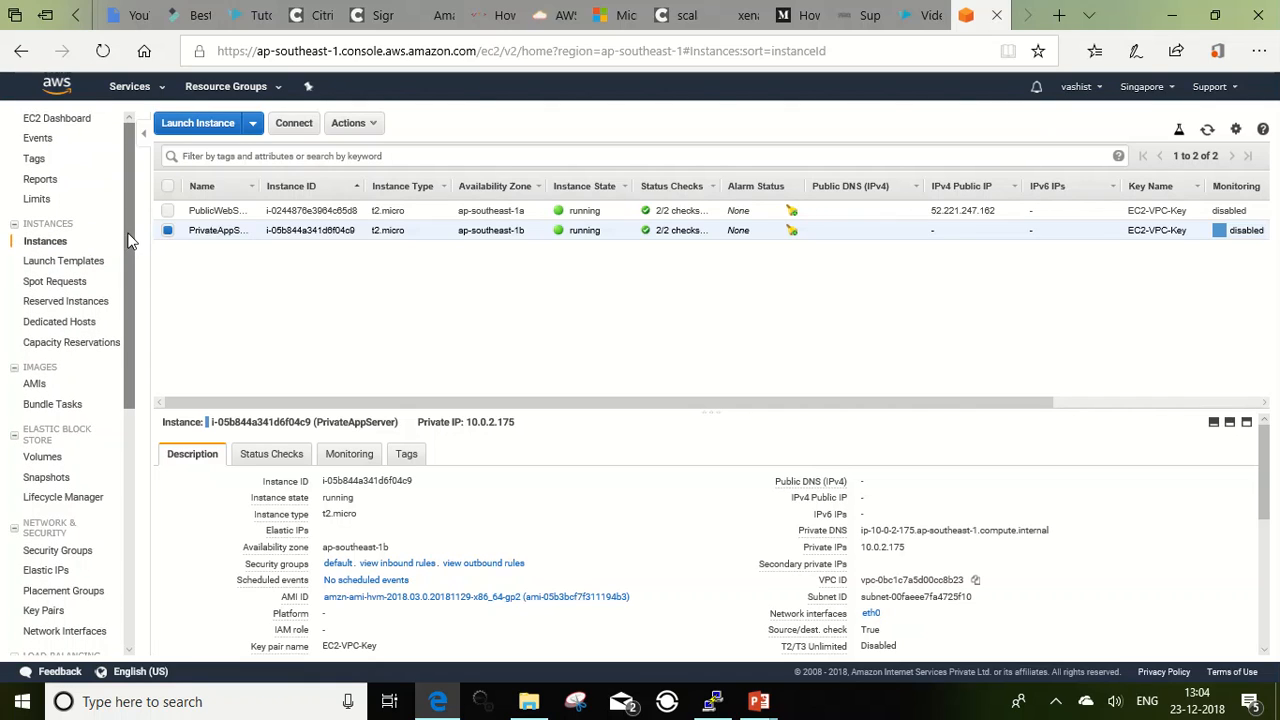
click(138, 90)
click(45, 201)
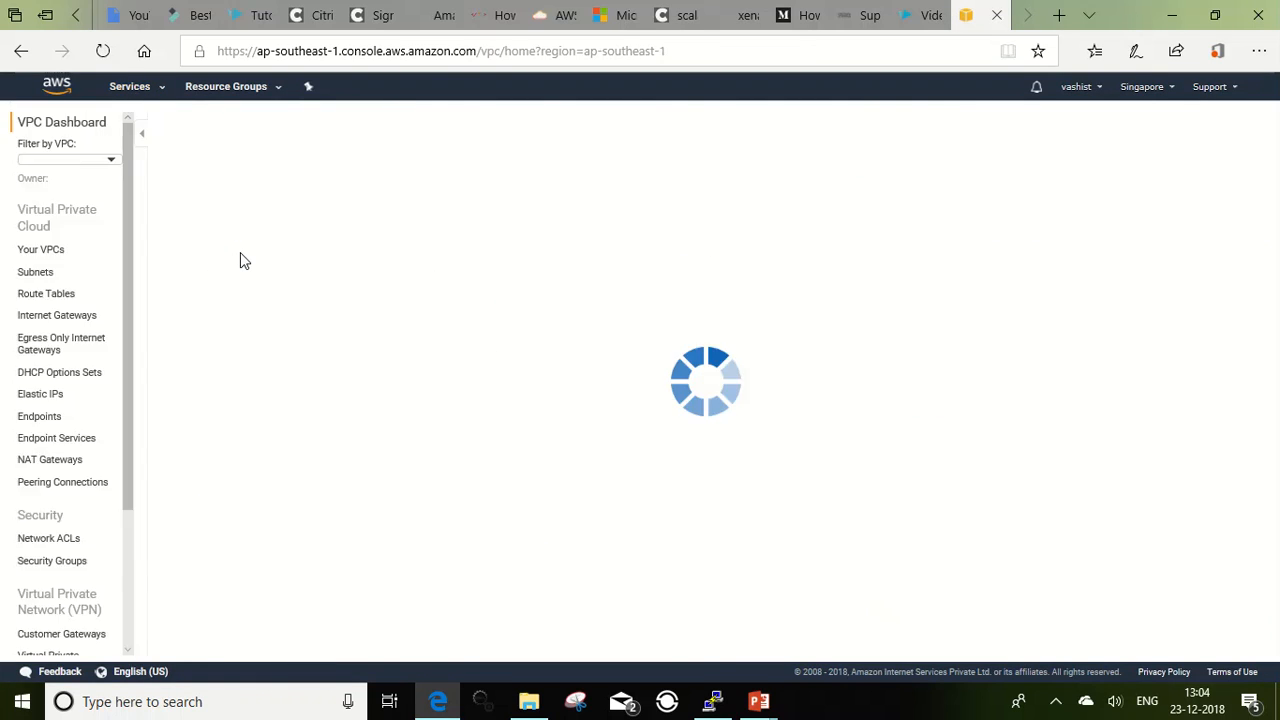
click(65, 458)
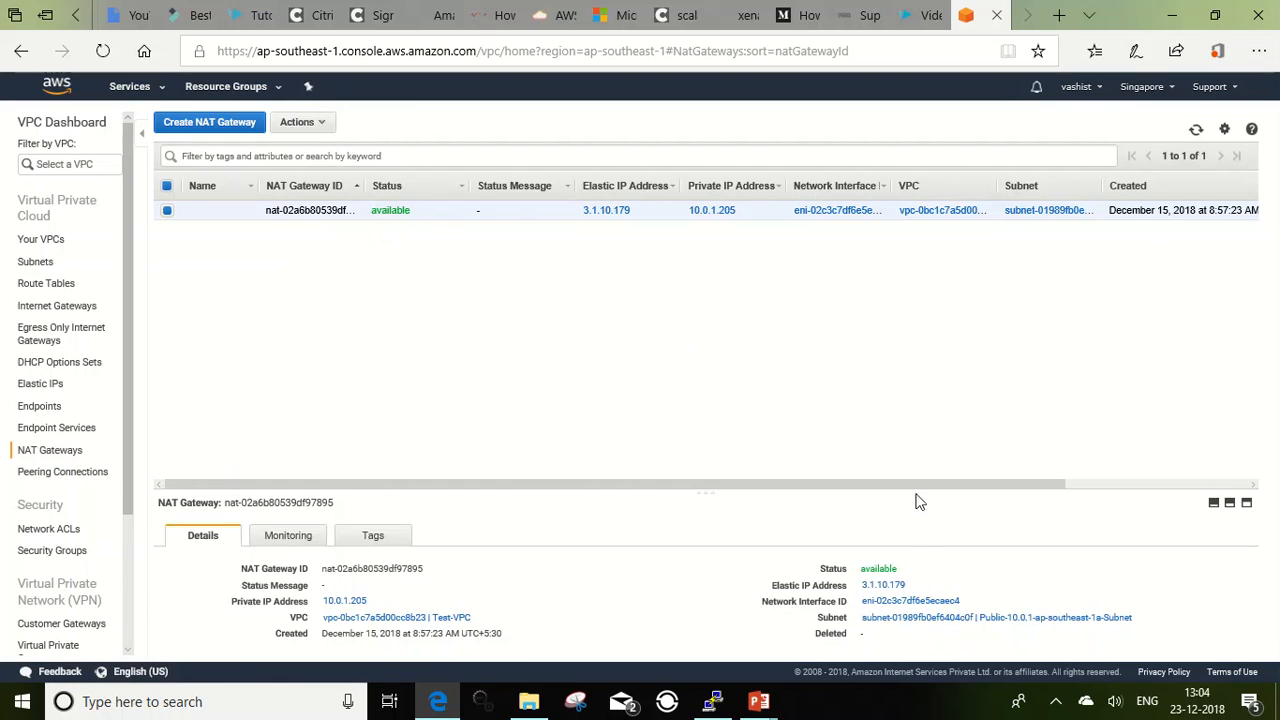
drag(921, 495, 883, 498)
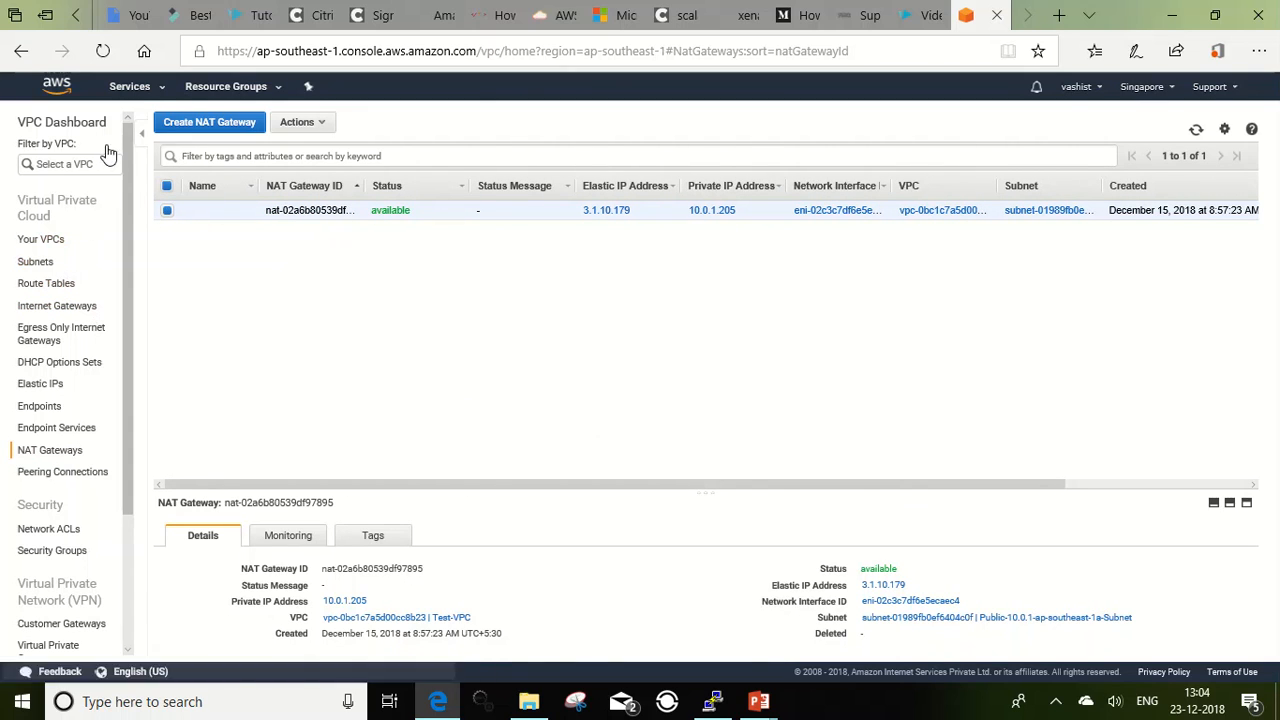
Step: Return to the running EC2 instances and examine the description of PrivateAppServer
click(133, 87)
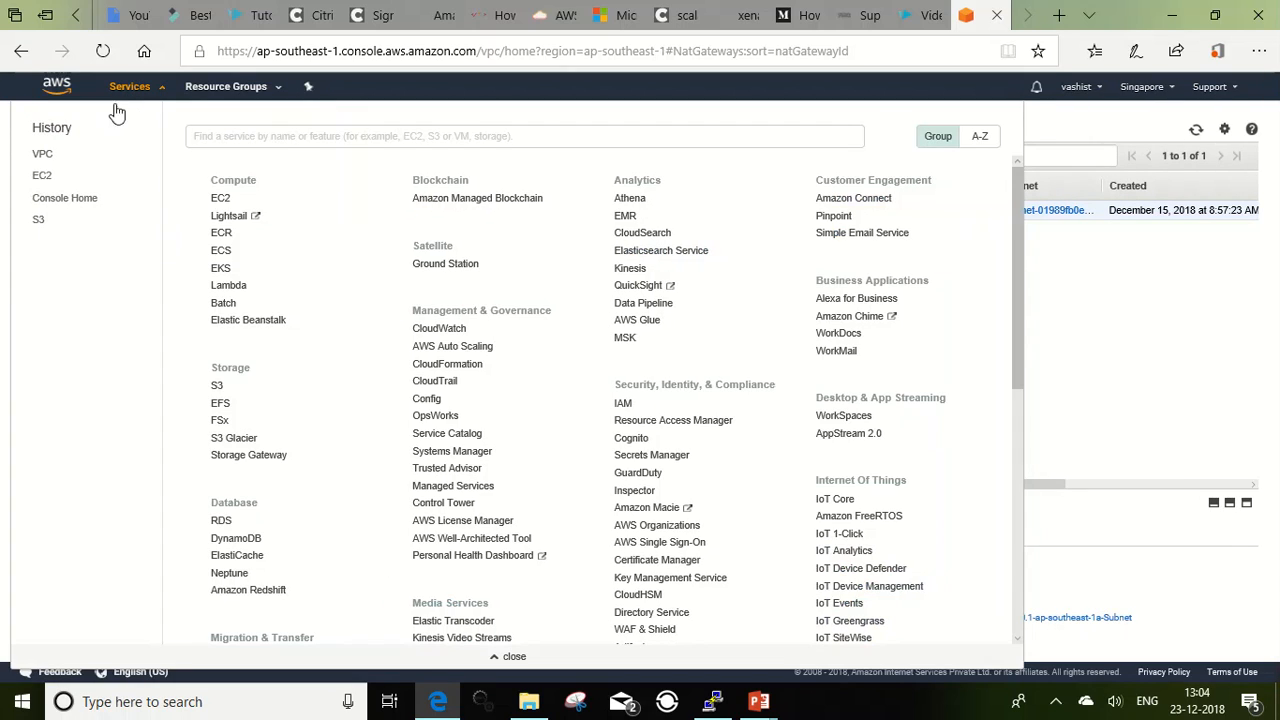
click(37, 184)
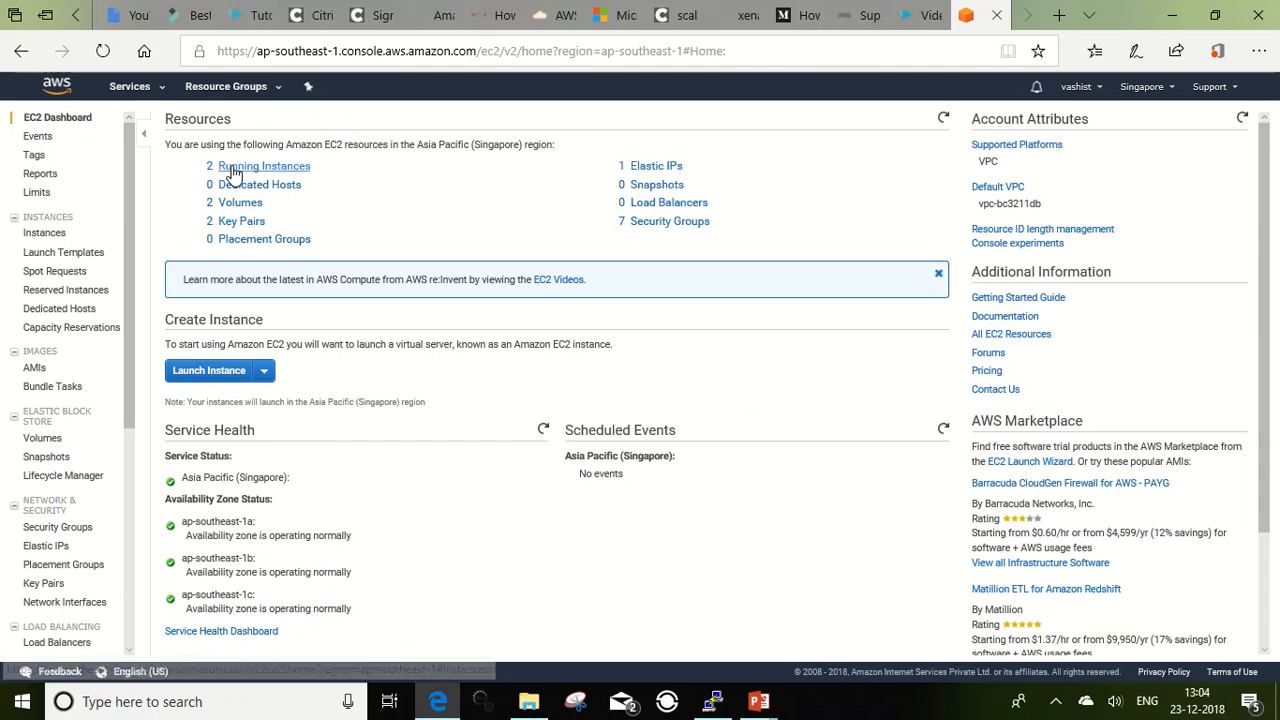
click(232, 172)
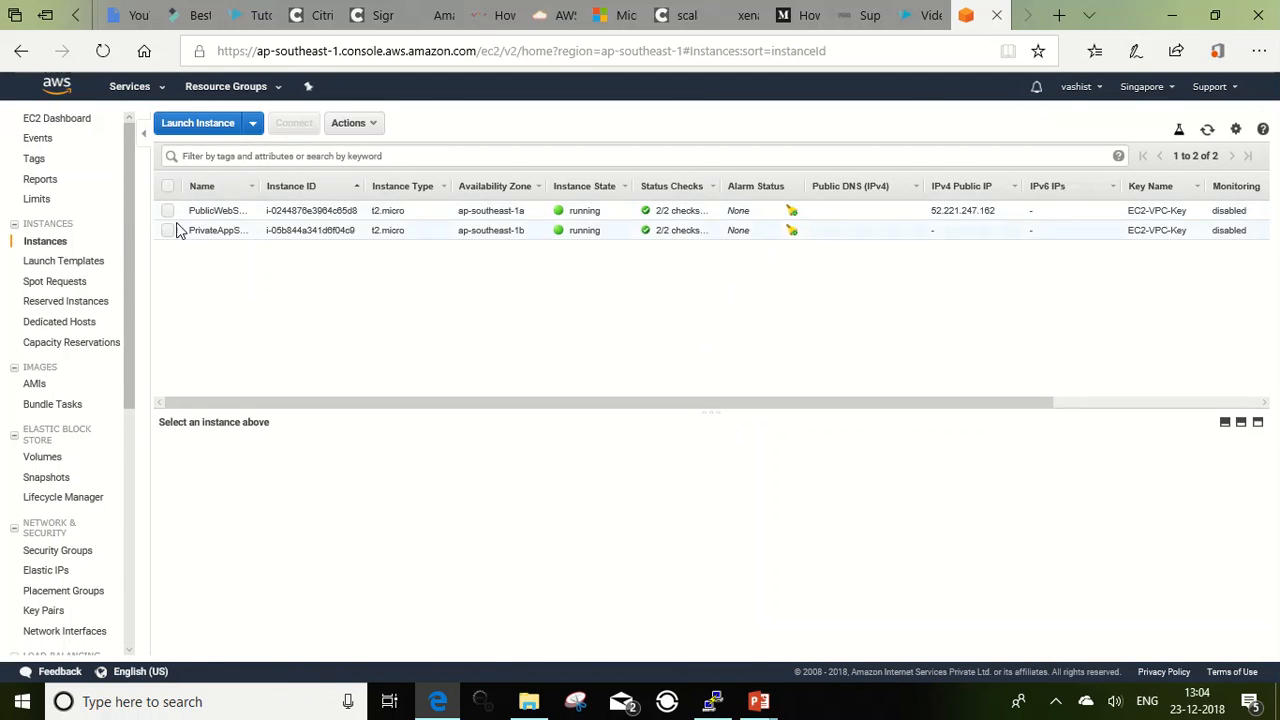
click(168, 231)
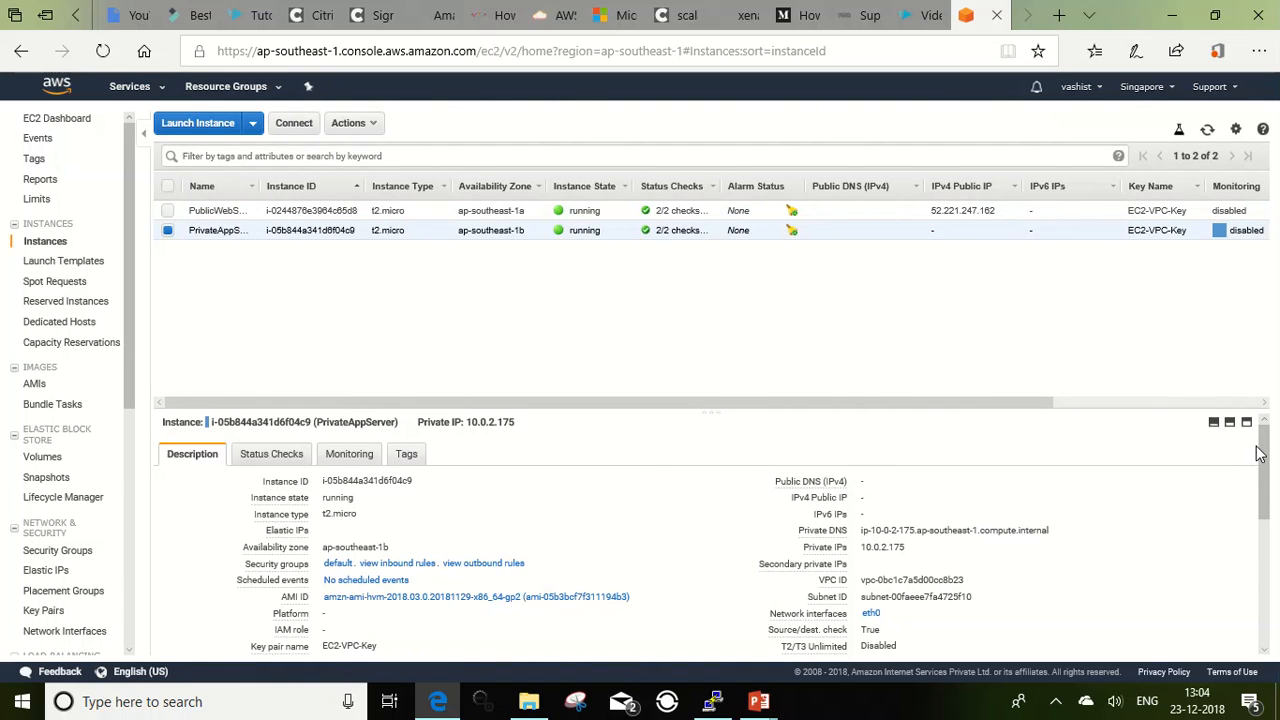
mouse_move(1262, 453)
mouse_down()
mouse_move(1260, 563)
mouse_move(1266, 440)
mouse_up()
Step: Switch to the private server's PuTTY session and try to list the S3 buckets with aws s3 ls
click(712, 704)
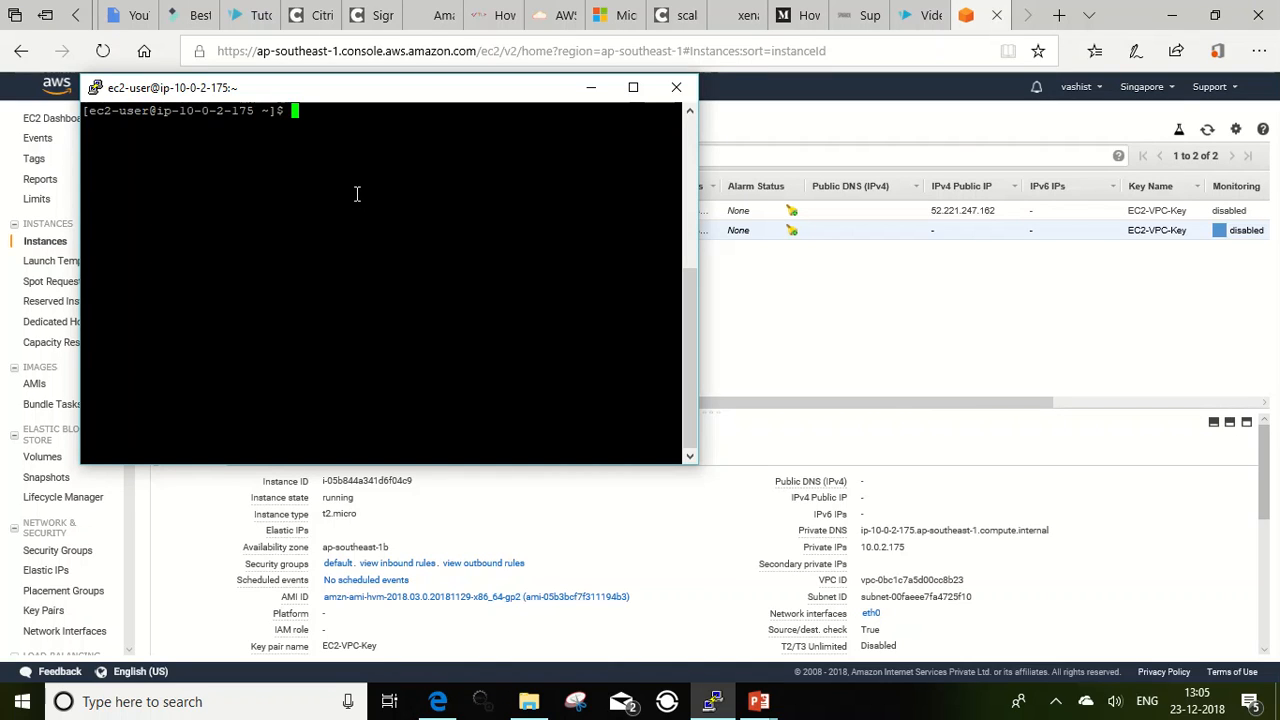
text(aws s3 ls)
key(Return)
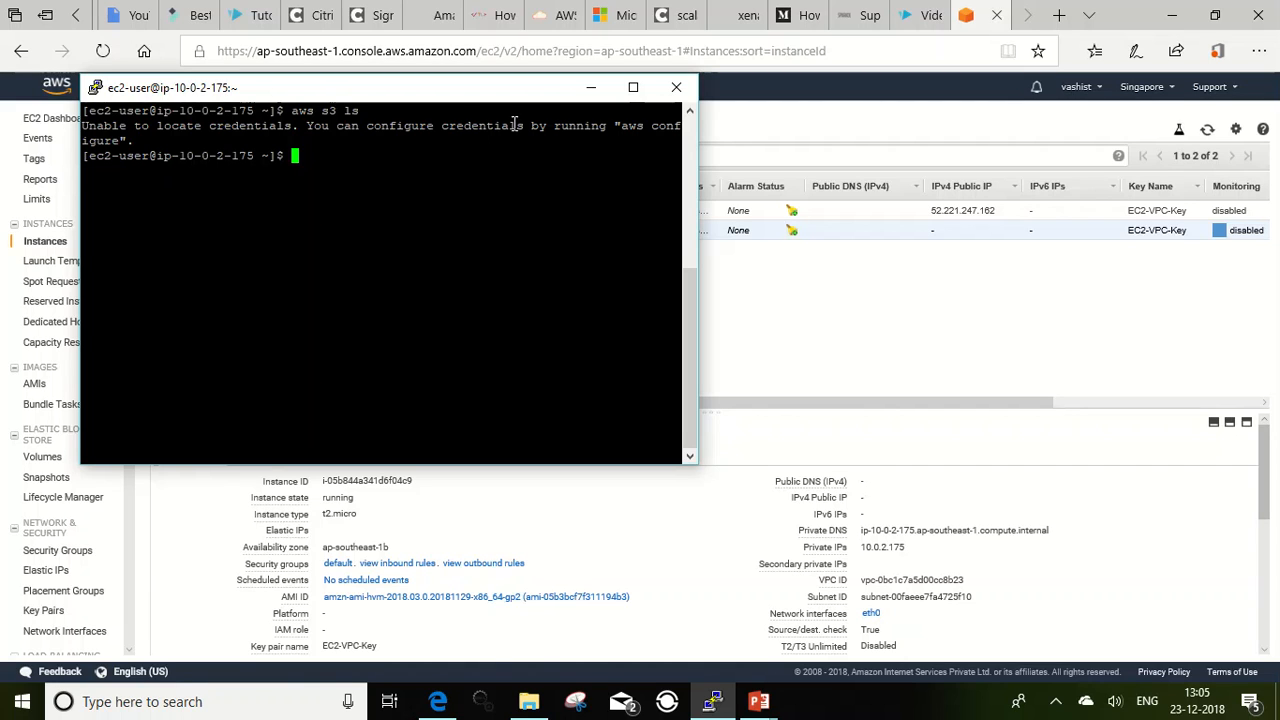
Step: Attach the S3-Full-Admin IAM role to the PrivateAppServer instance in the EC2 console
click(592, 92)
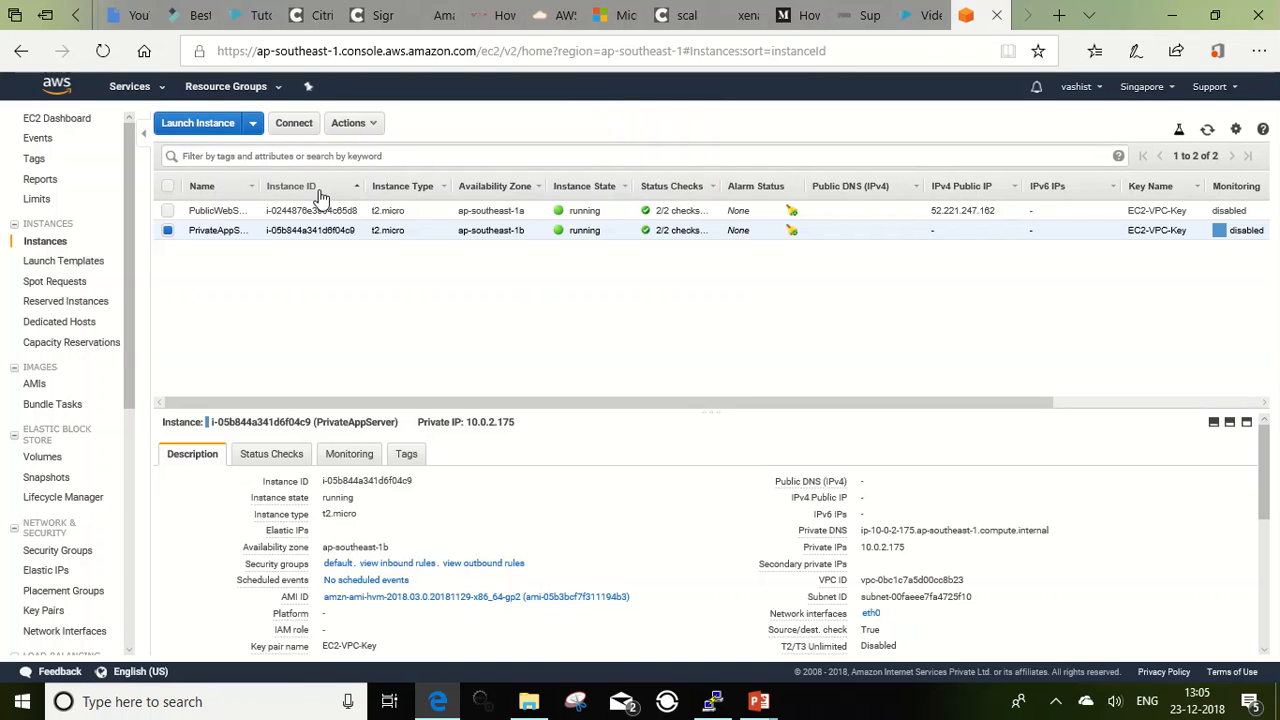
click(375, 128)
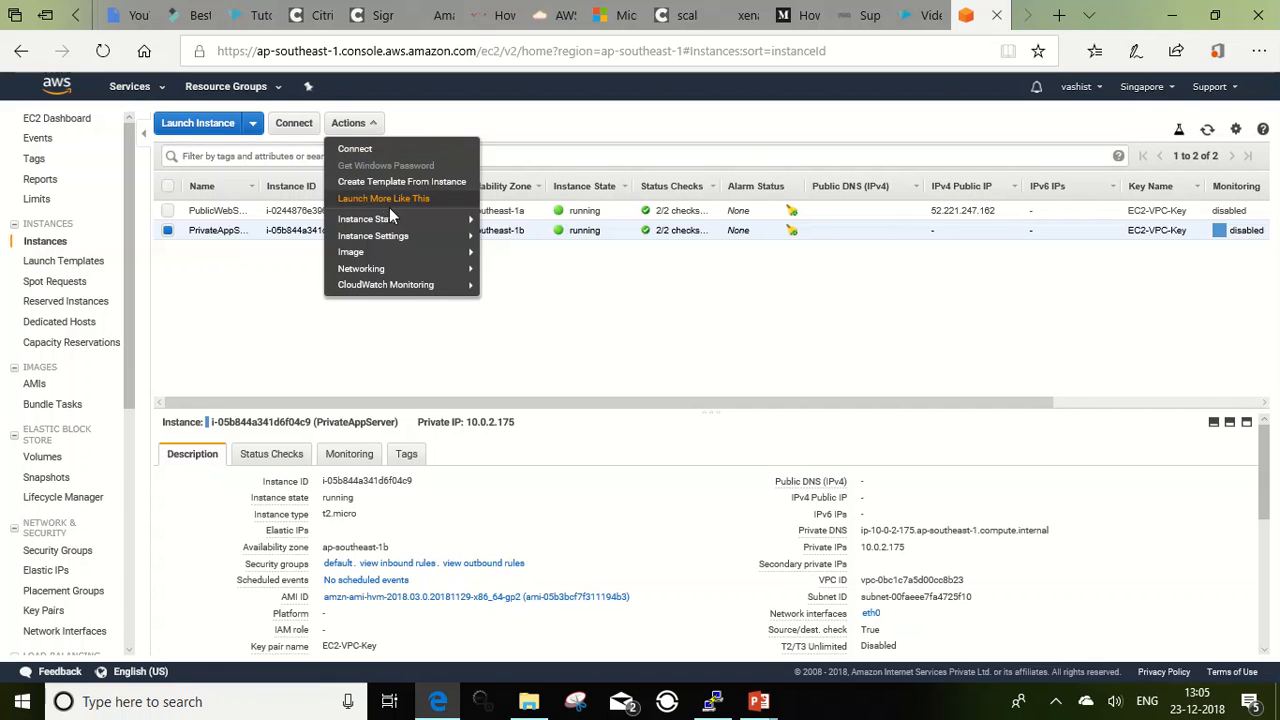
mouse_move(400, 240)
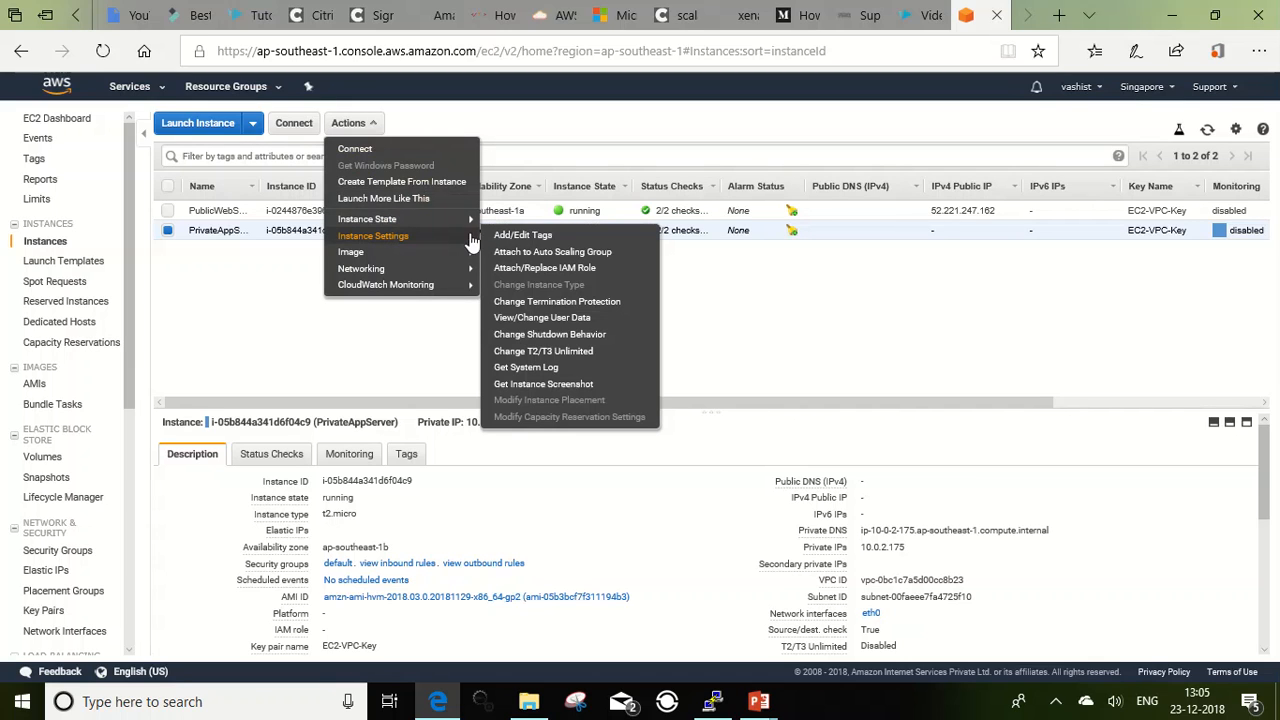
click(546, 270)
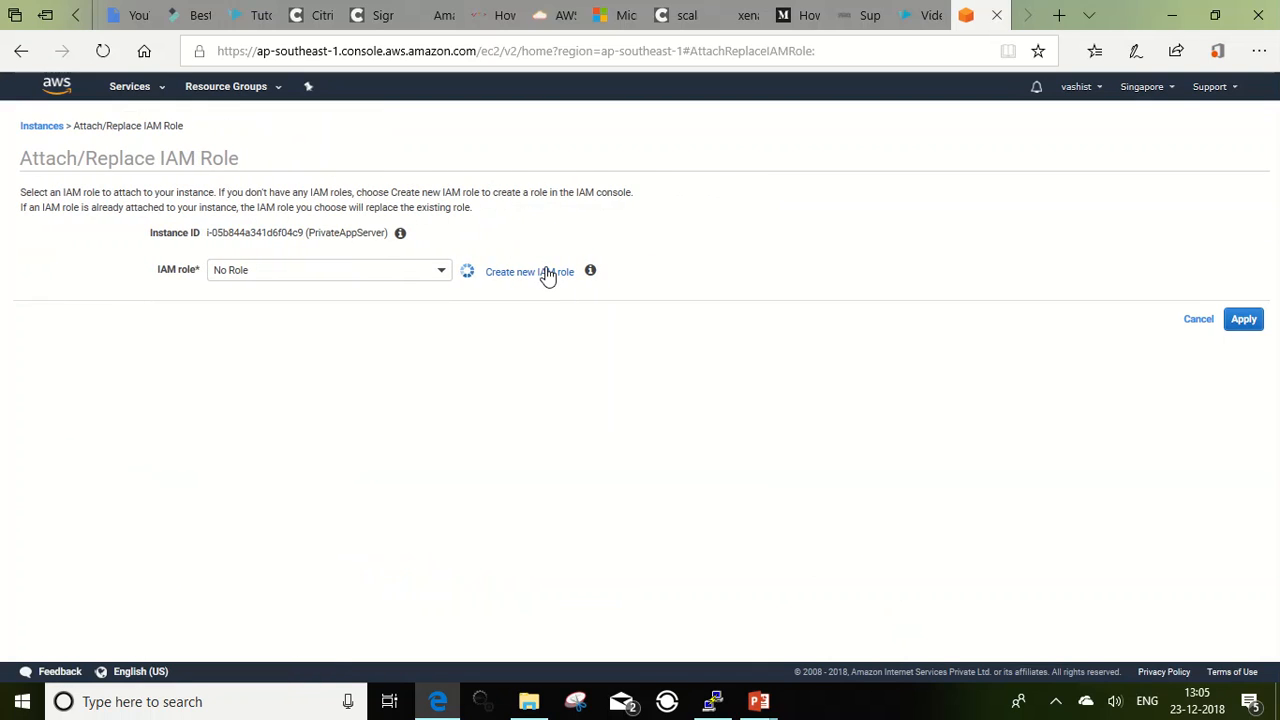
click(446, 281)
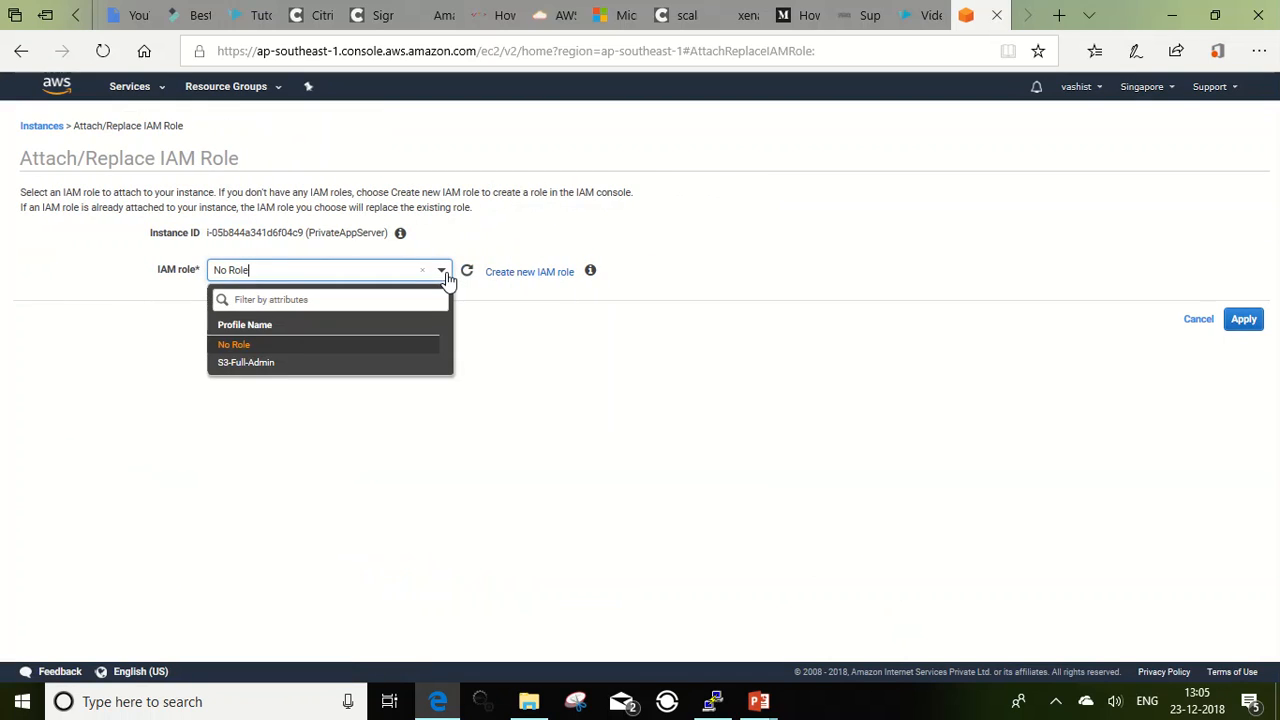
click(250, 363)
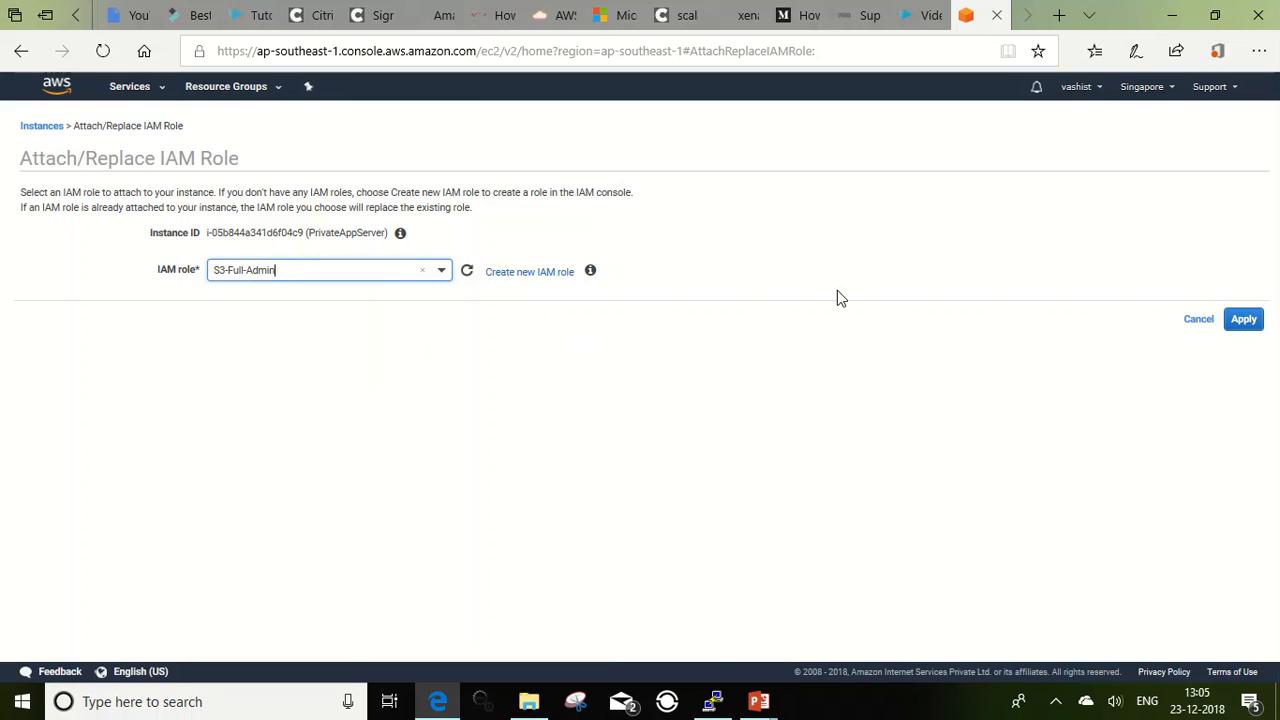
click(1245, 322)
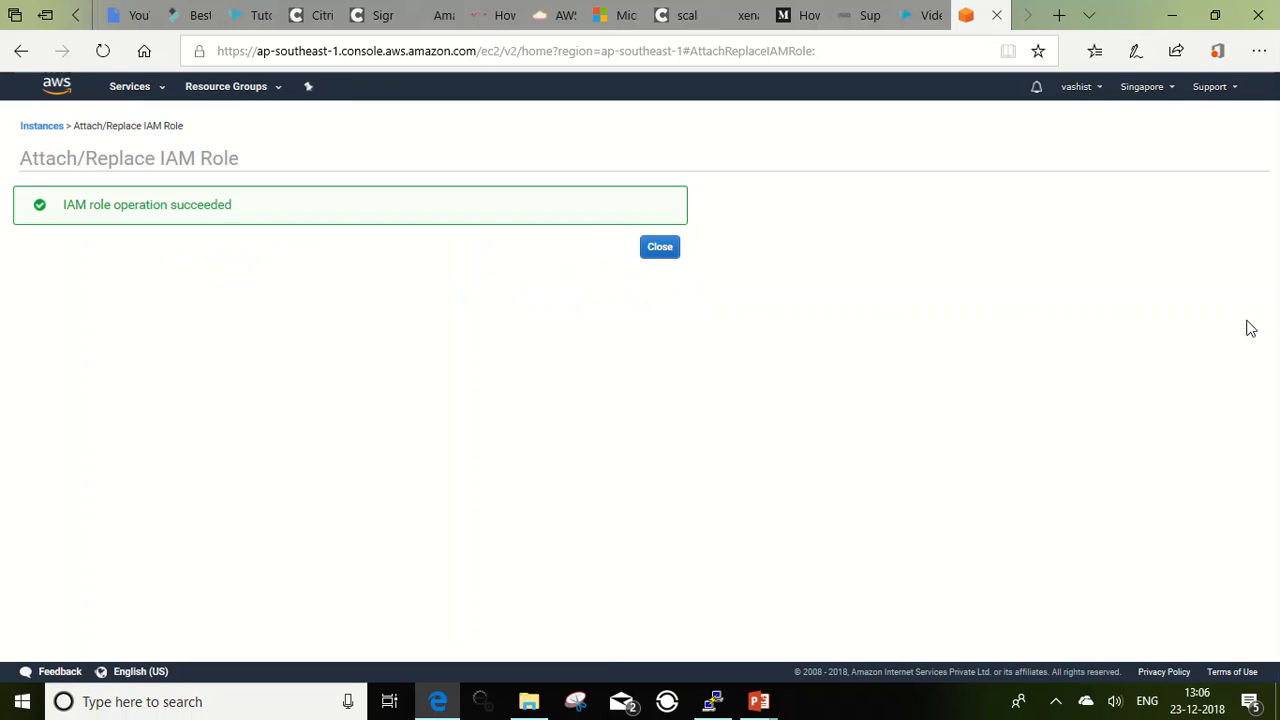
click(662, 250)
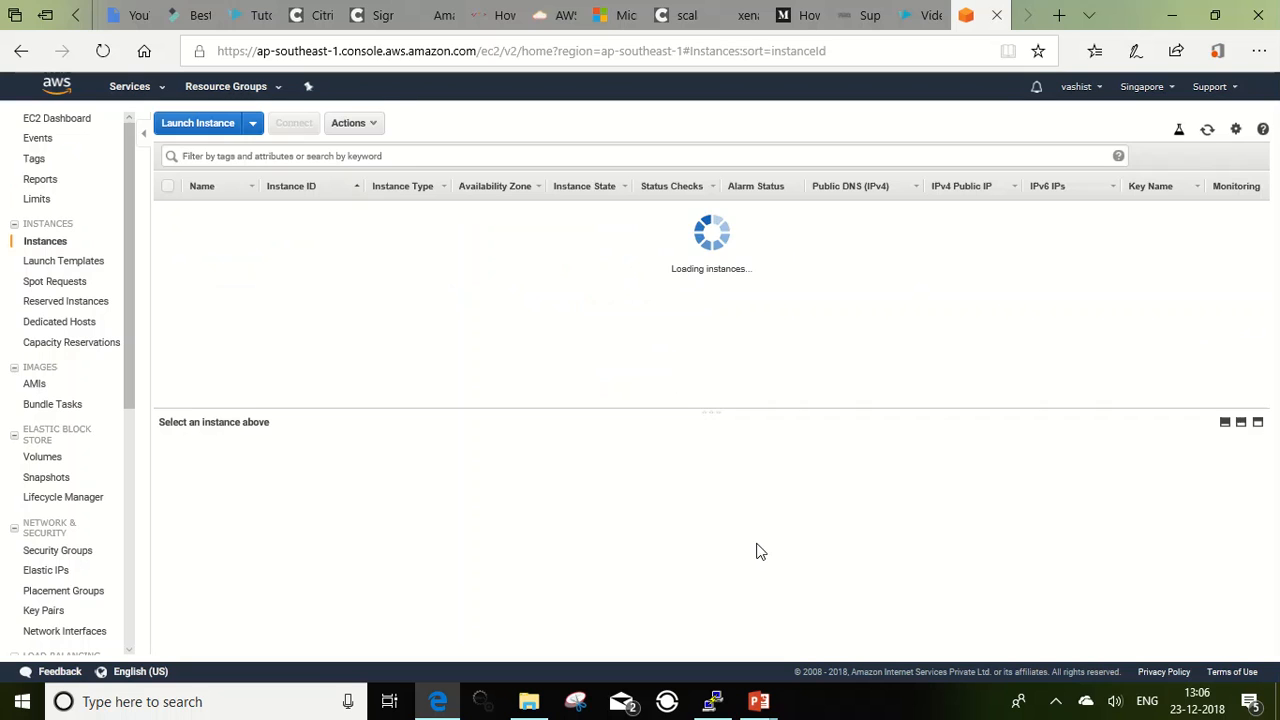
Step: Switch to the private server's PuTTY session, list the S3 buckets again with aws s3 ls, and minimize the terminal
click(714, 700)
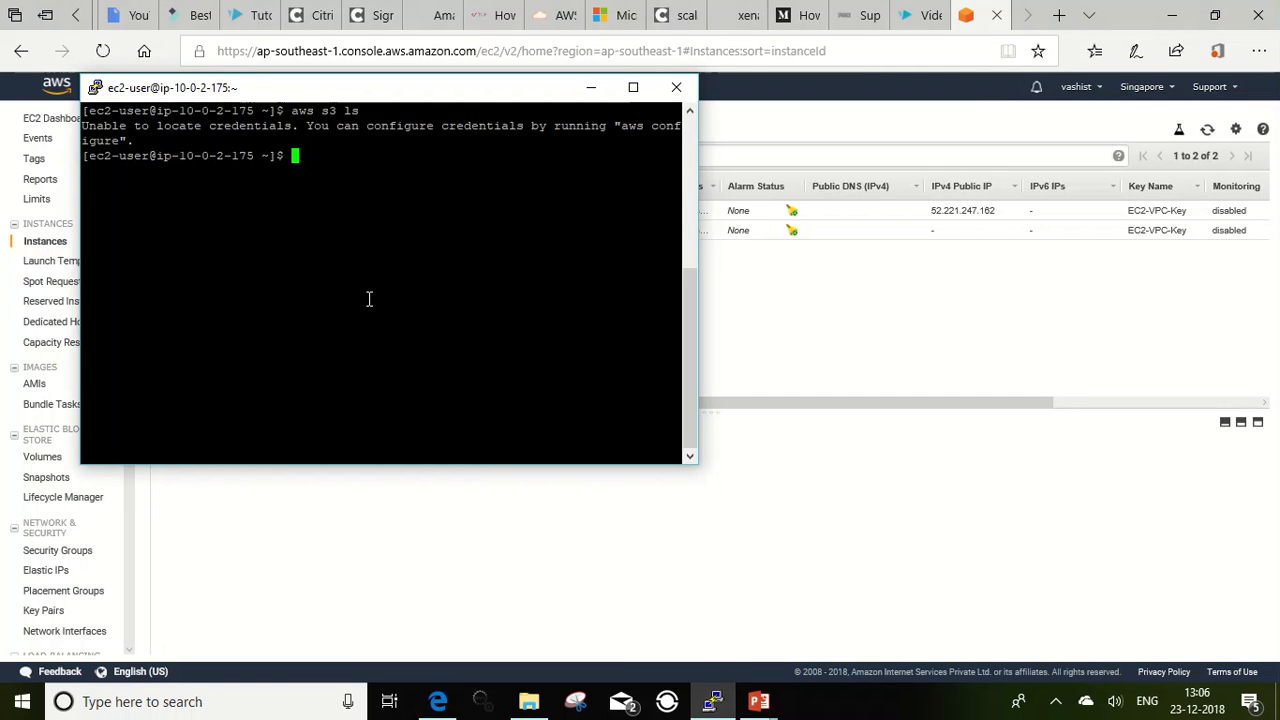
key(Up)
key(Return)
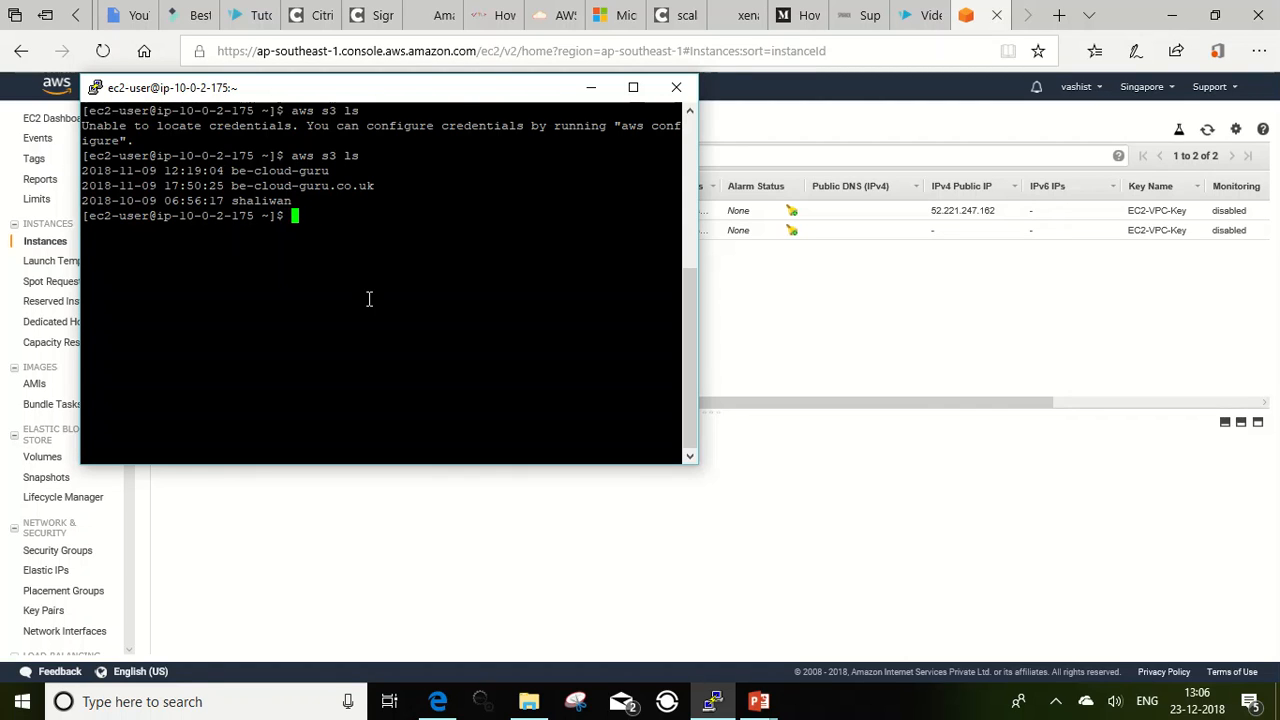
click(589, 90)
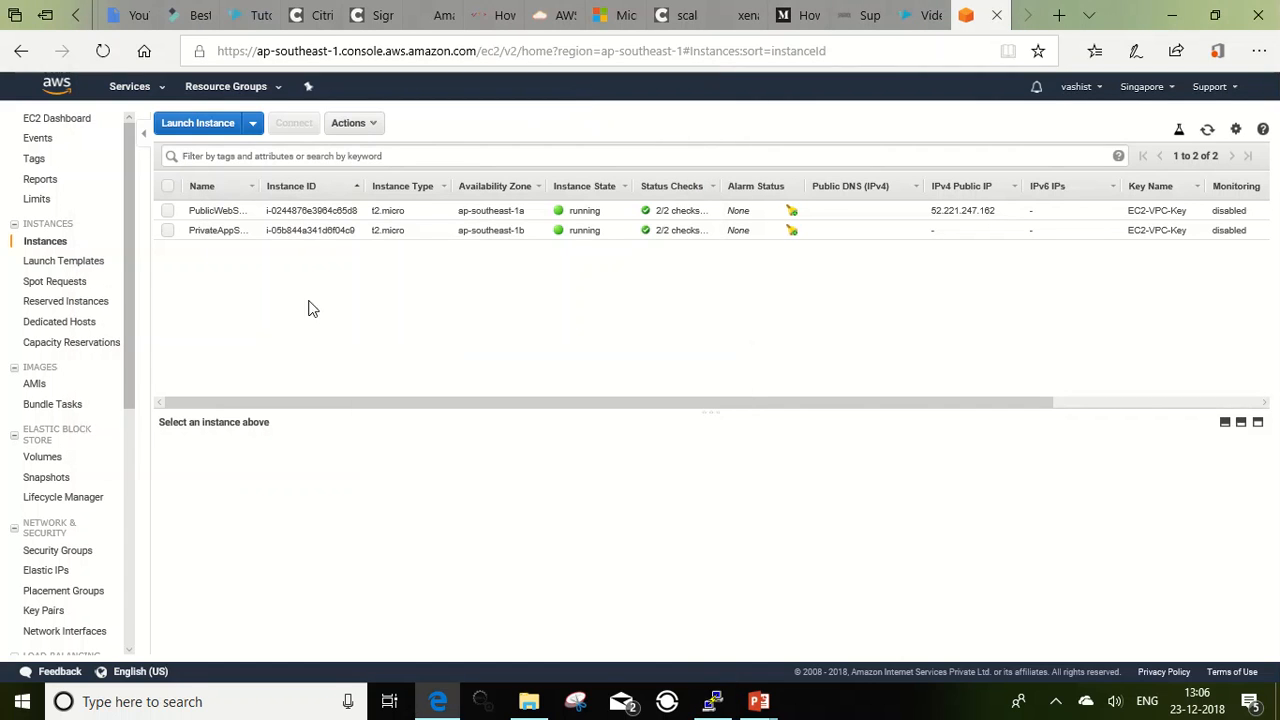
Step: Go to the route tables in the VPC console and examine the routes of Test-VPC's private route table
scroll(133, 303, down, 1)
scroll(130, 300, up, 1)
click(131, 90)
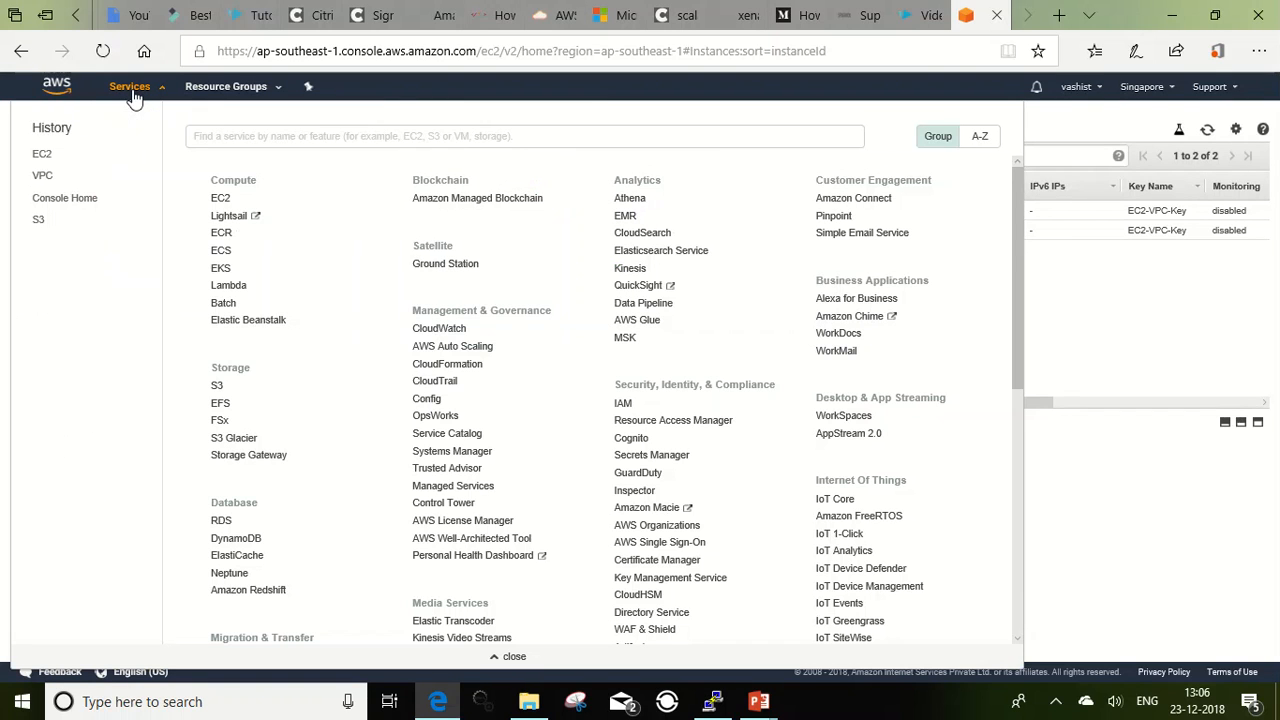
click(49, 182)
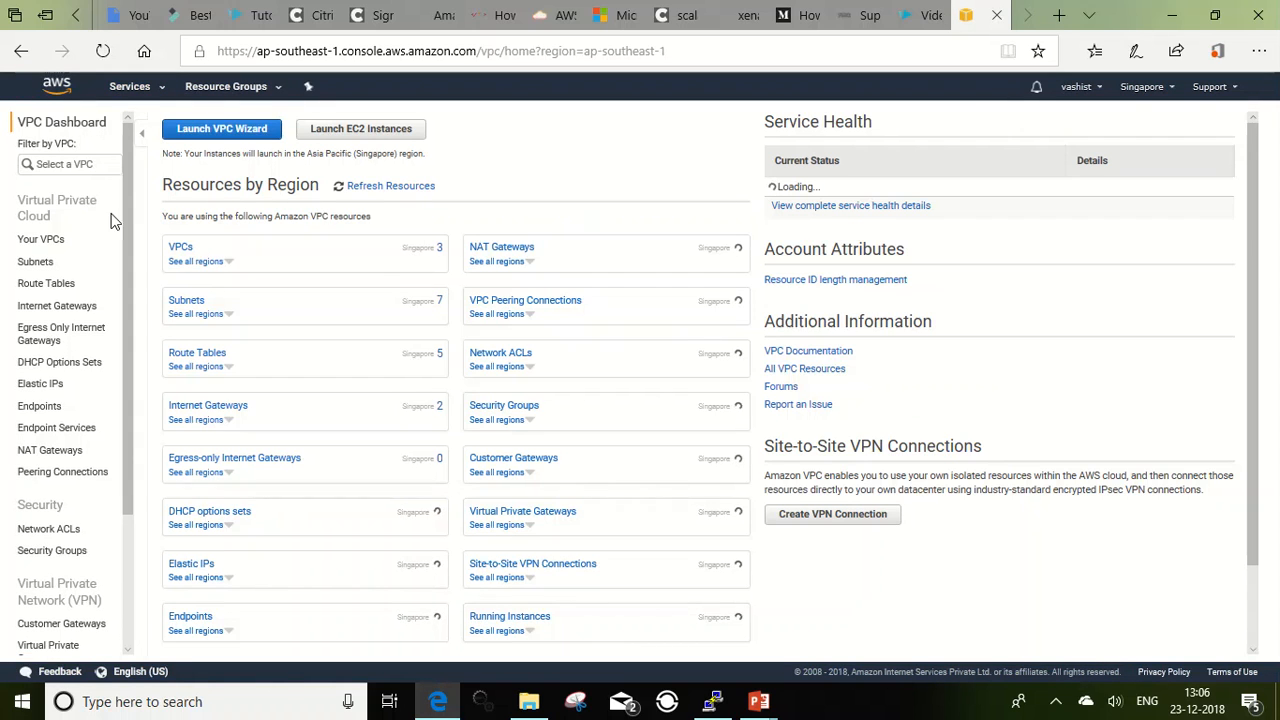
drag(130, 214, 126, 252)
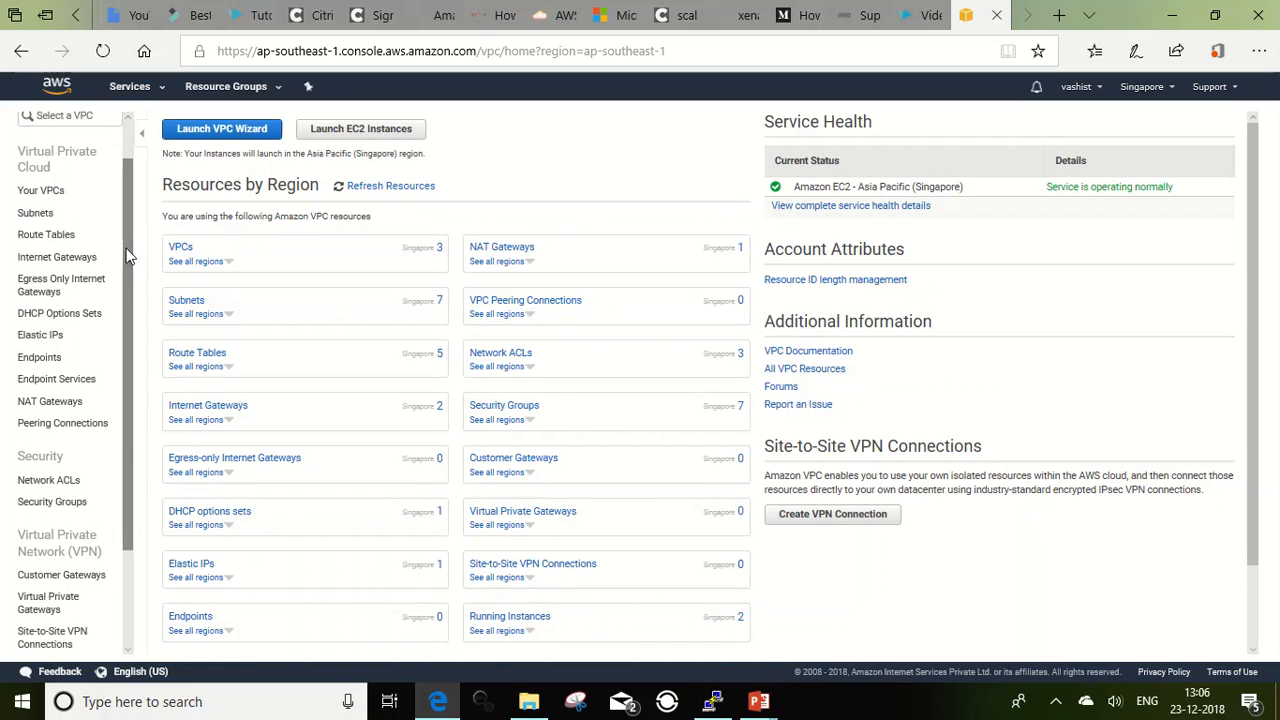
click(73, 238)
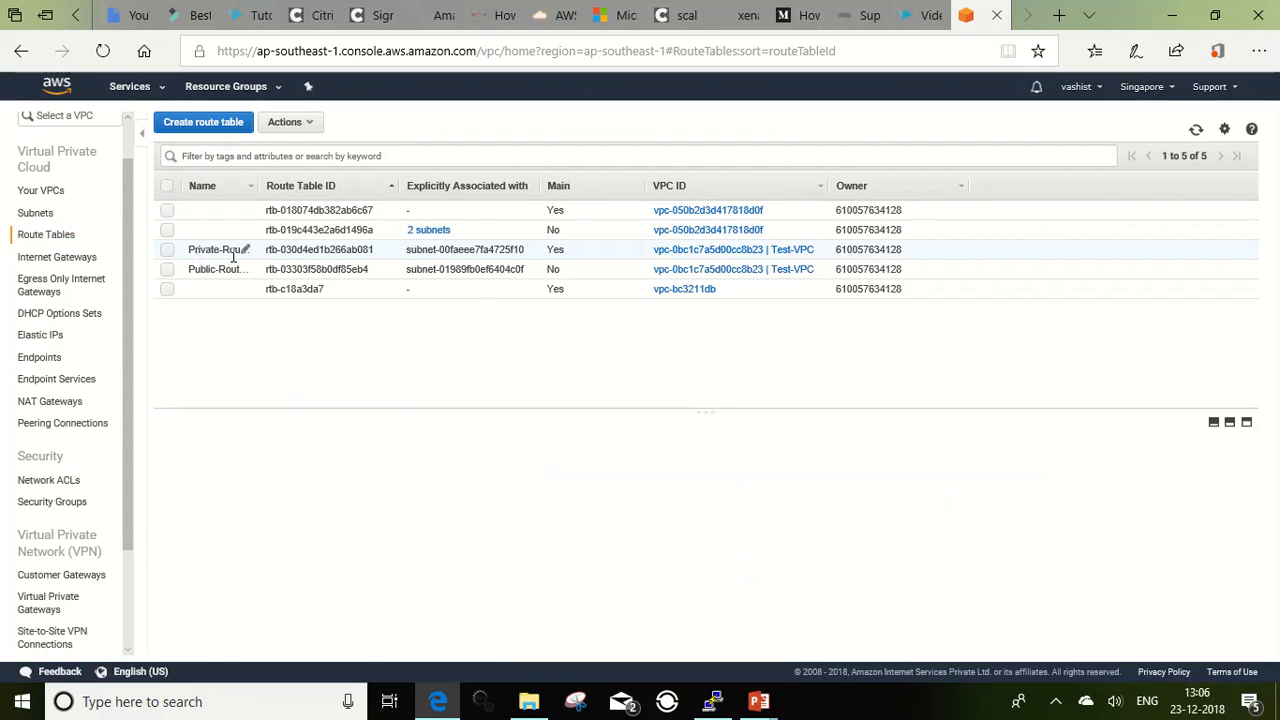
click(168, 251)
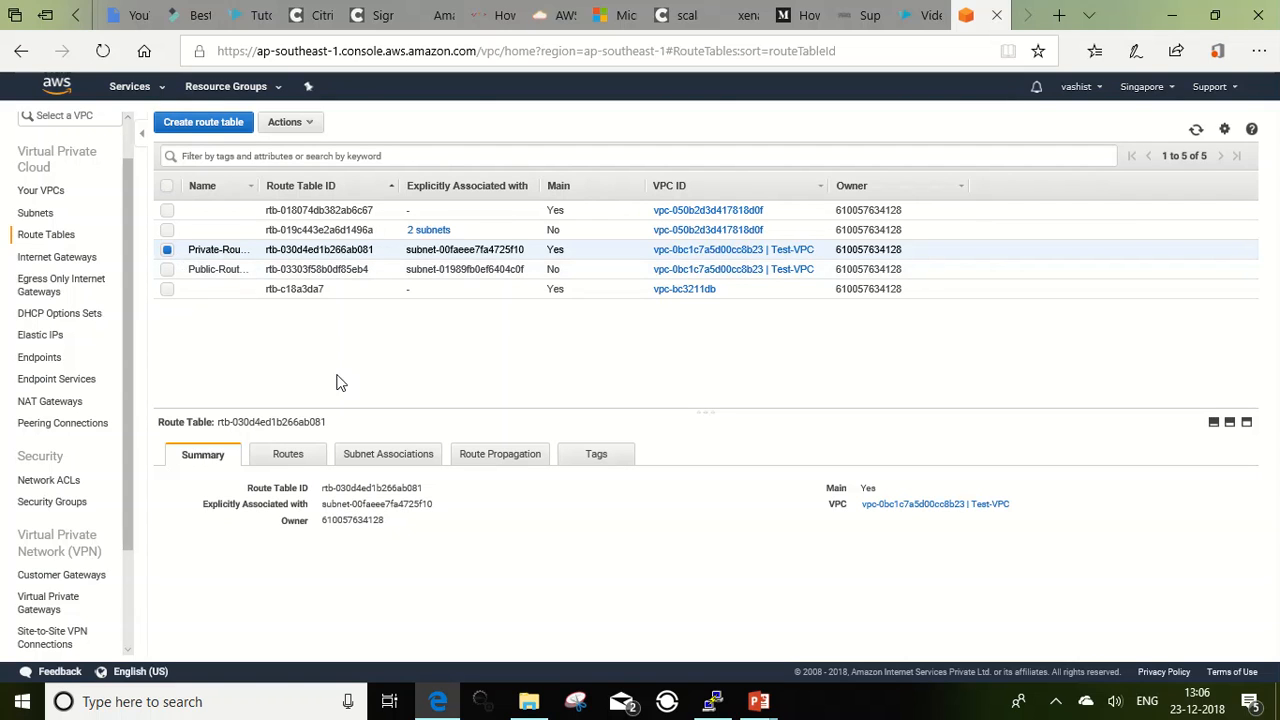
click(290, 458)
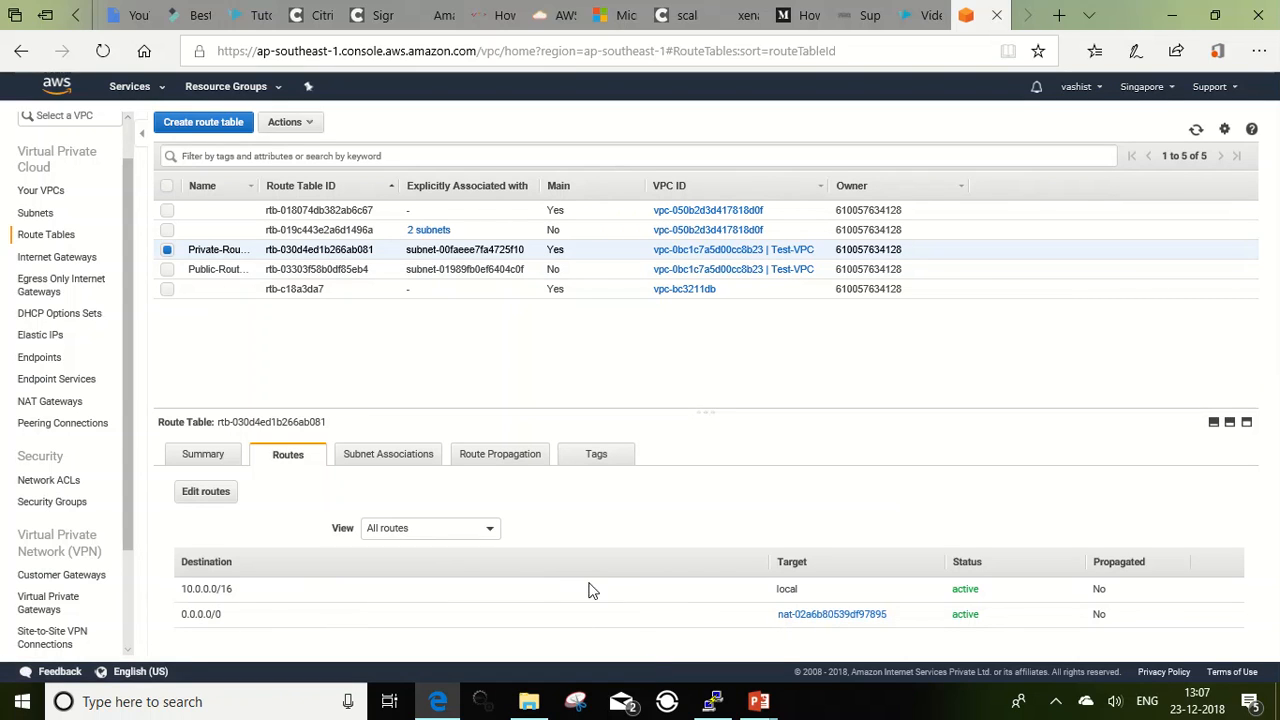
Step: Remove the 0.0.0.0/0 route to the NAT gateway from the private route table and save the routes
click(211, 490)
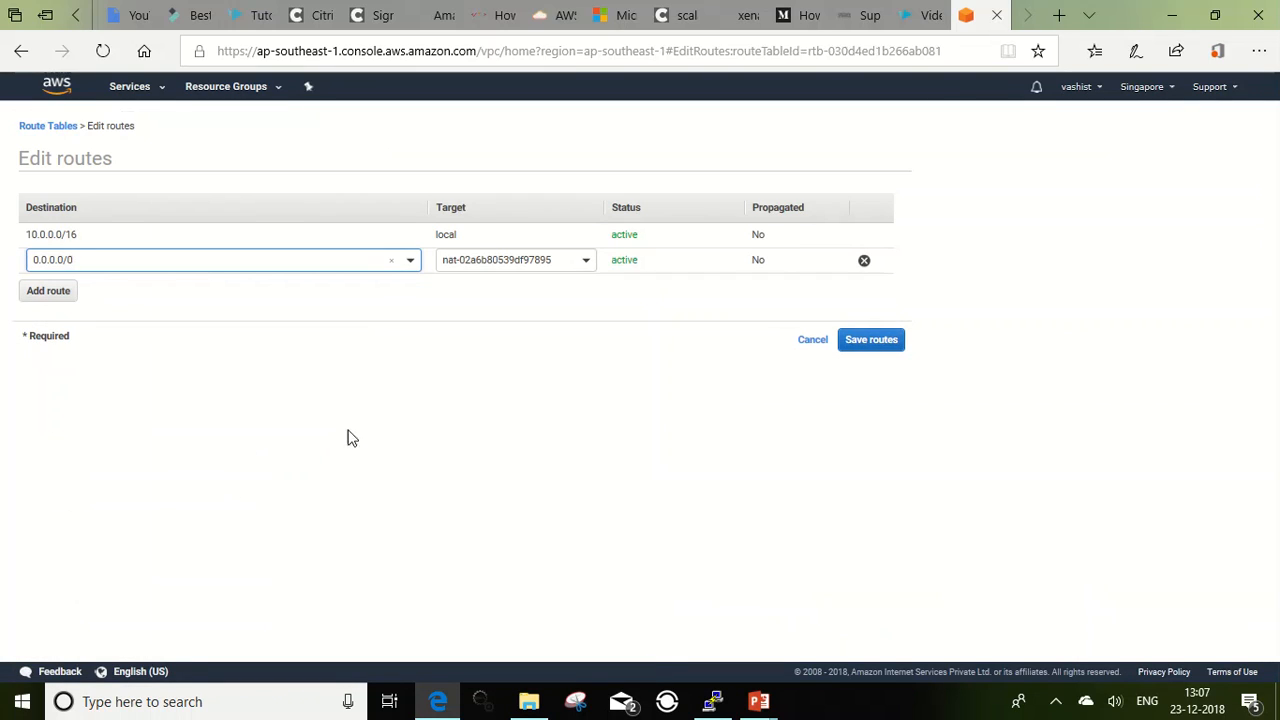
click(865, 264)
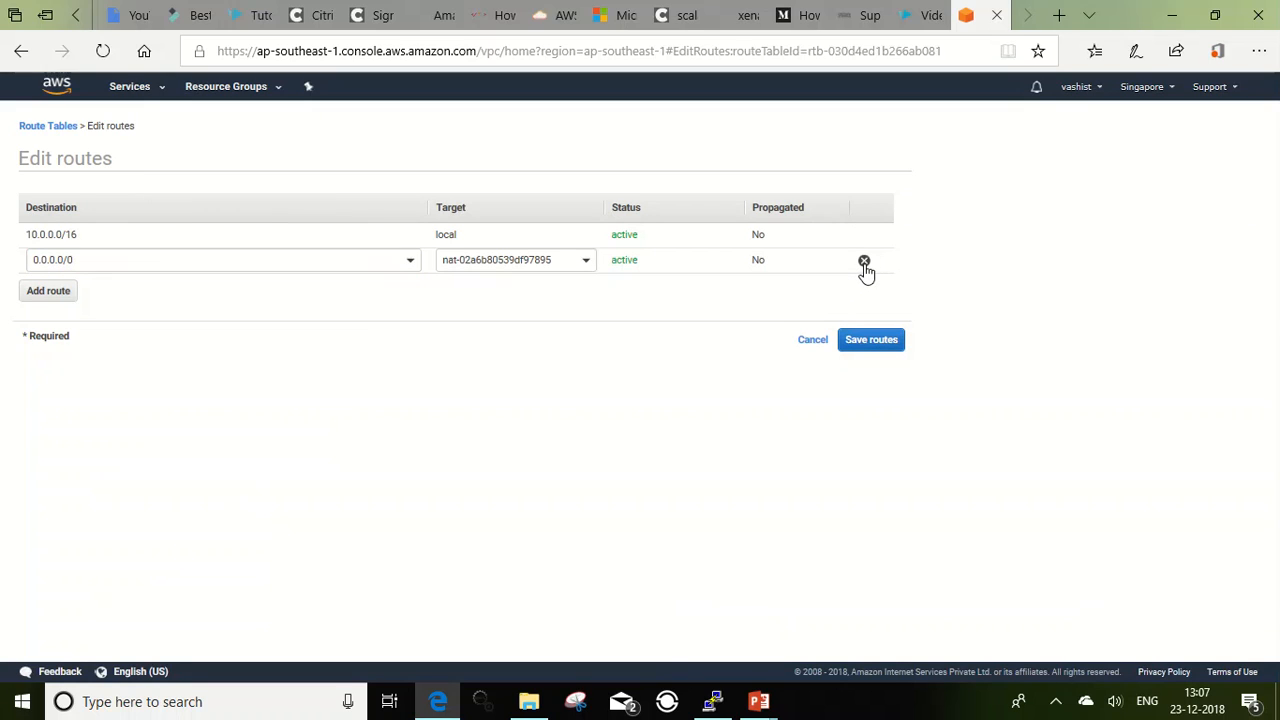
click(865, 263)
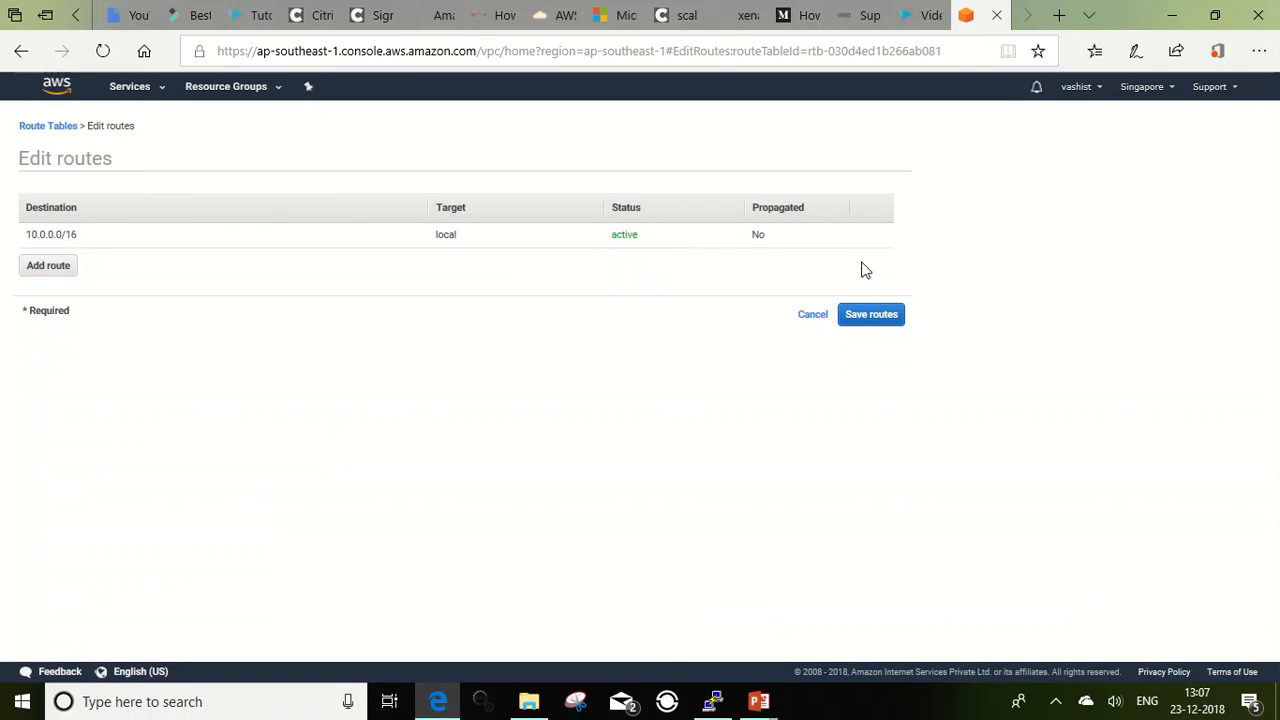
click(855, 320)
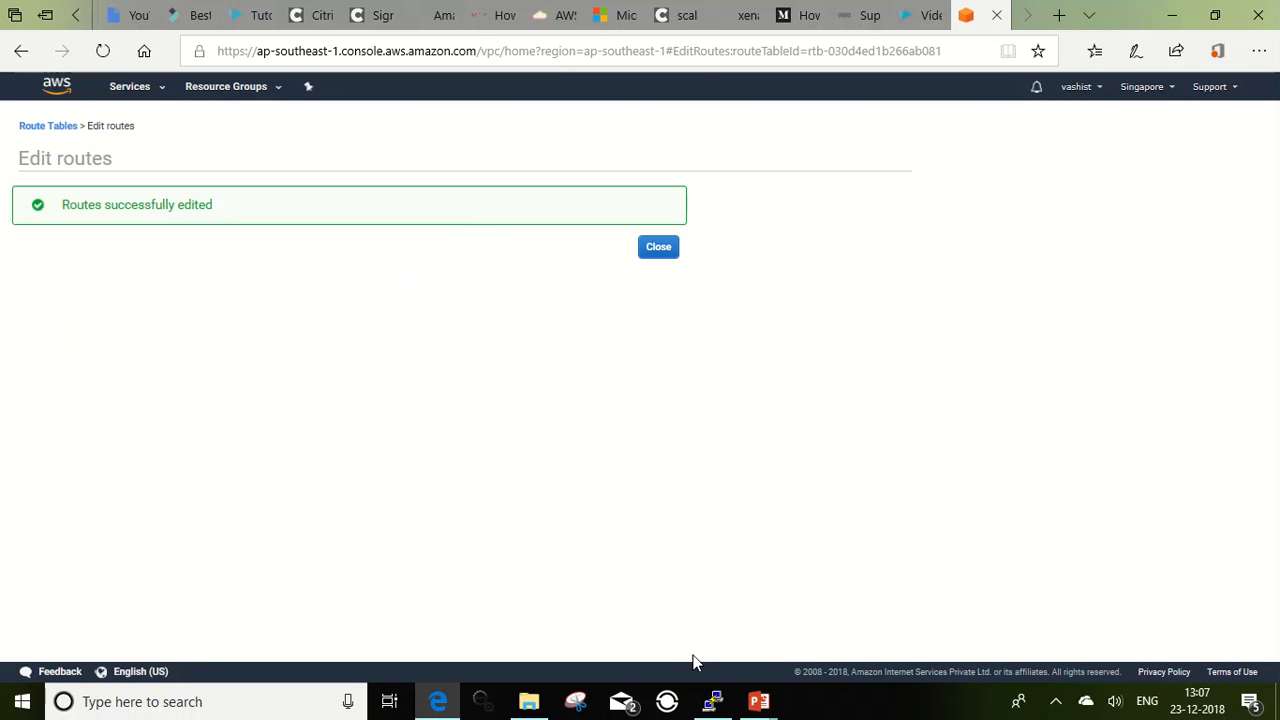
Step: Run aws s3 ls again in the private server's PuTTY session, then return to the private route table's routes
click(712, 701)
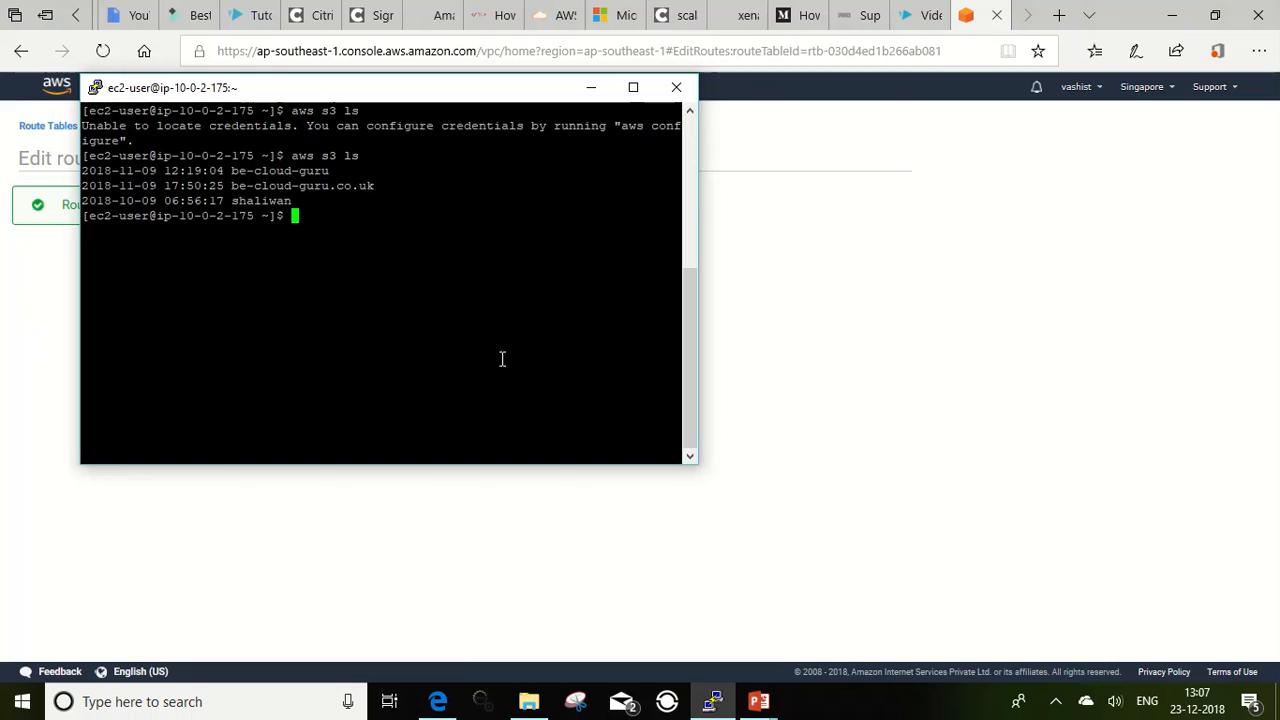
key(Up)
key(Return)
click(588, 88)
click(652, 252)
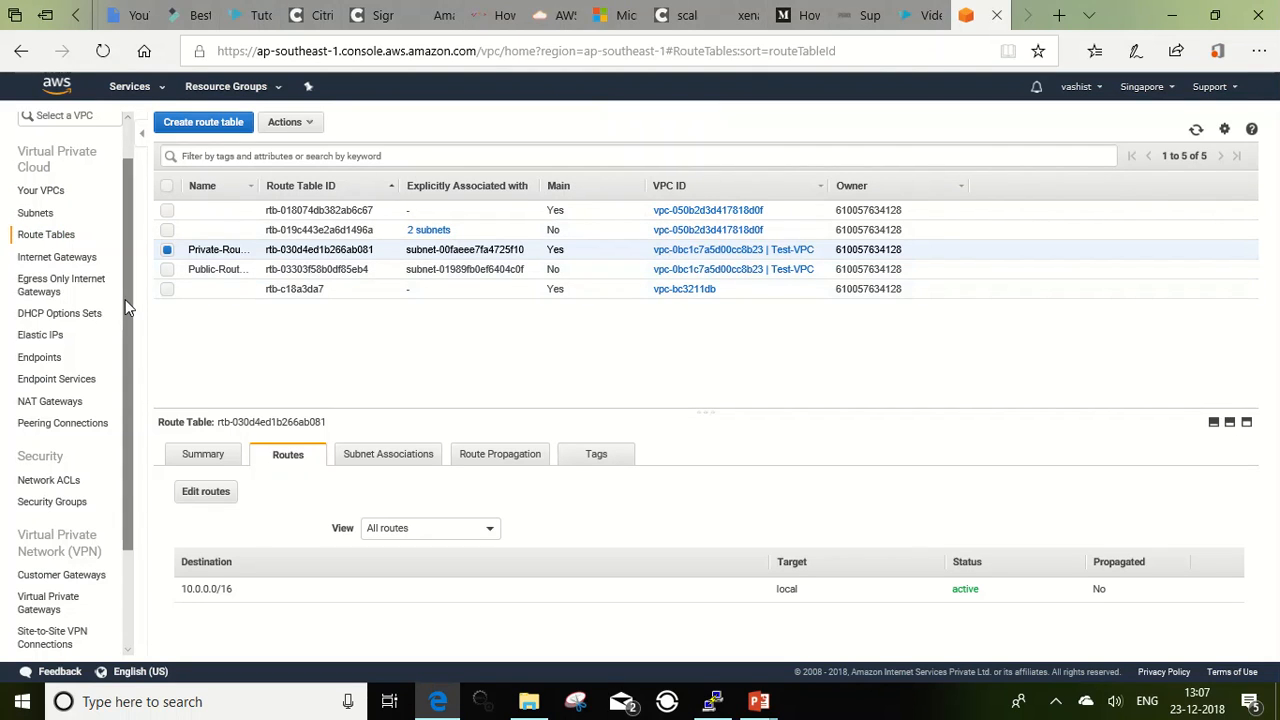
Step: Switch to the PowerPoint slide show and advance to the slide on S3 traffic through Gateway Endpoint
key(alt+Tab)
key(alt+Tab)
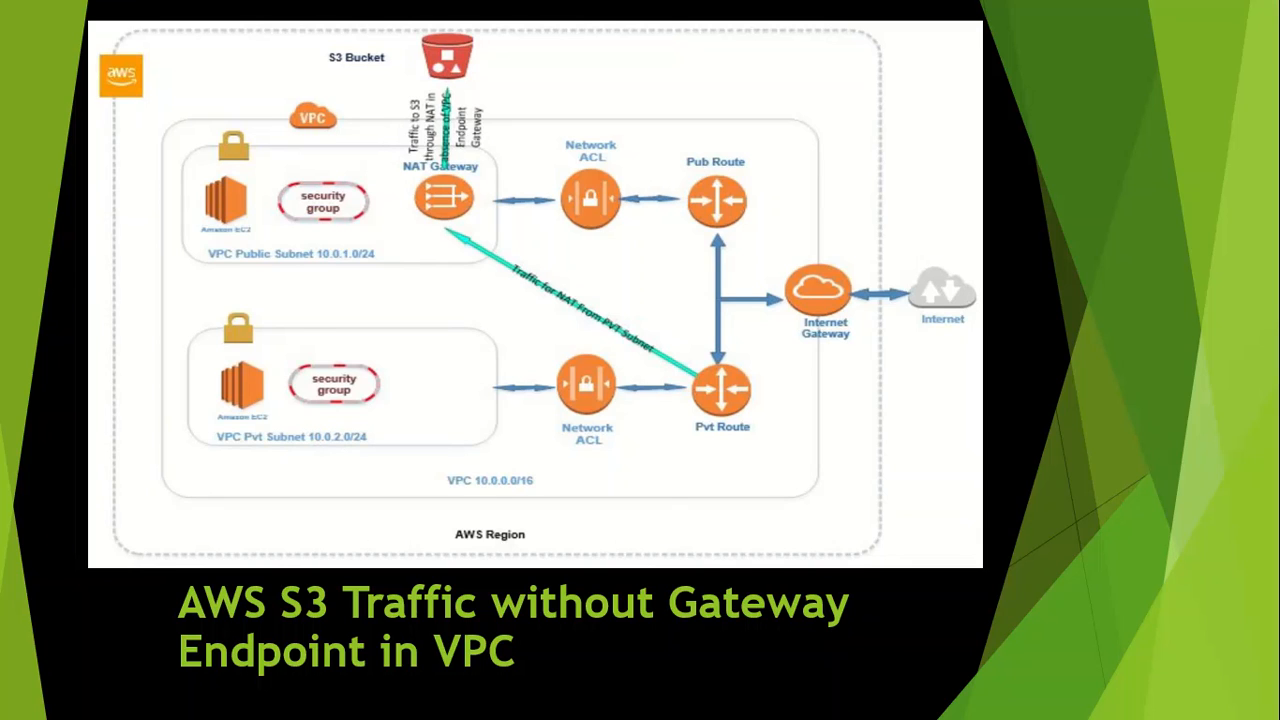
key(Right)
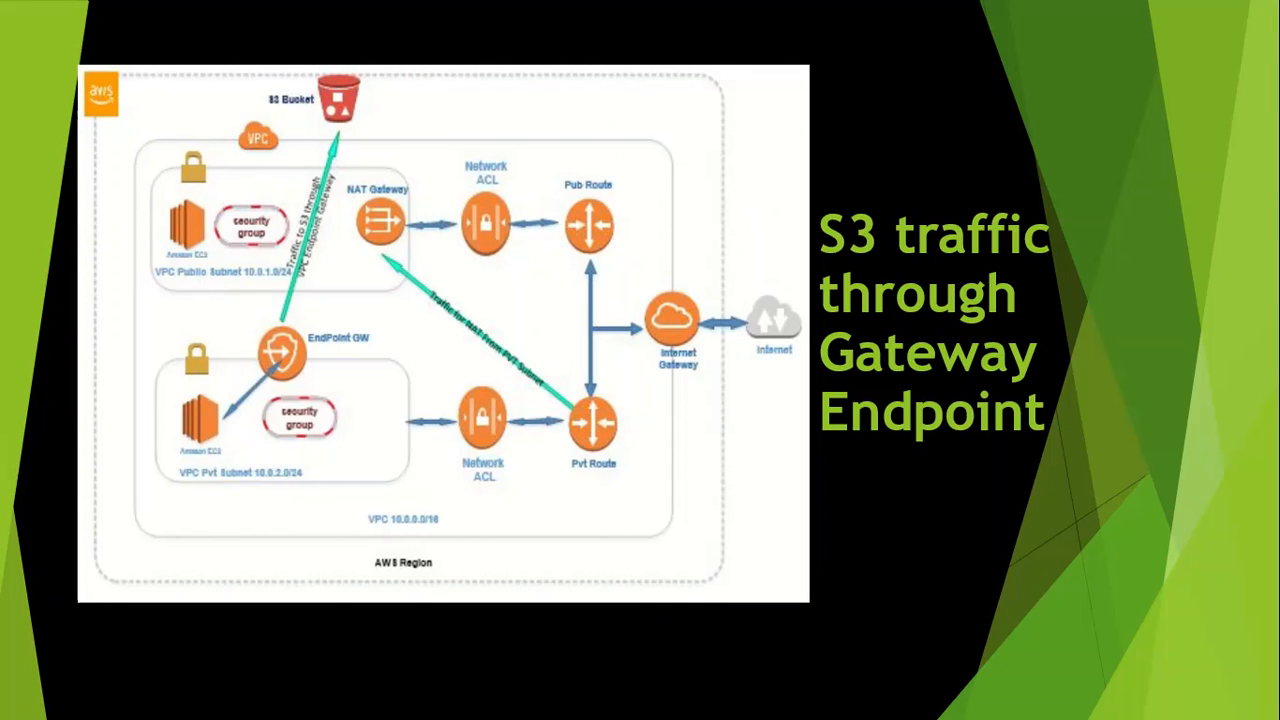
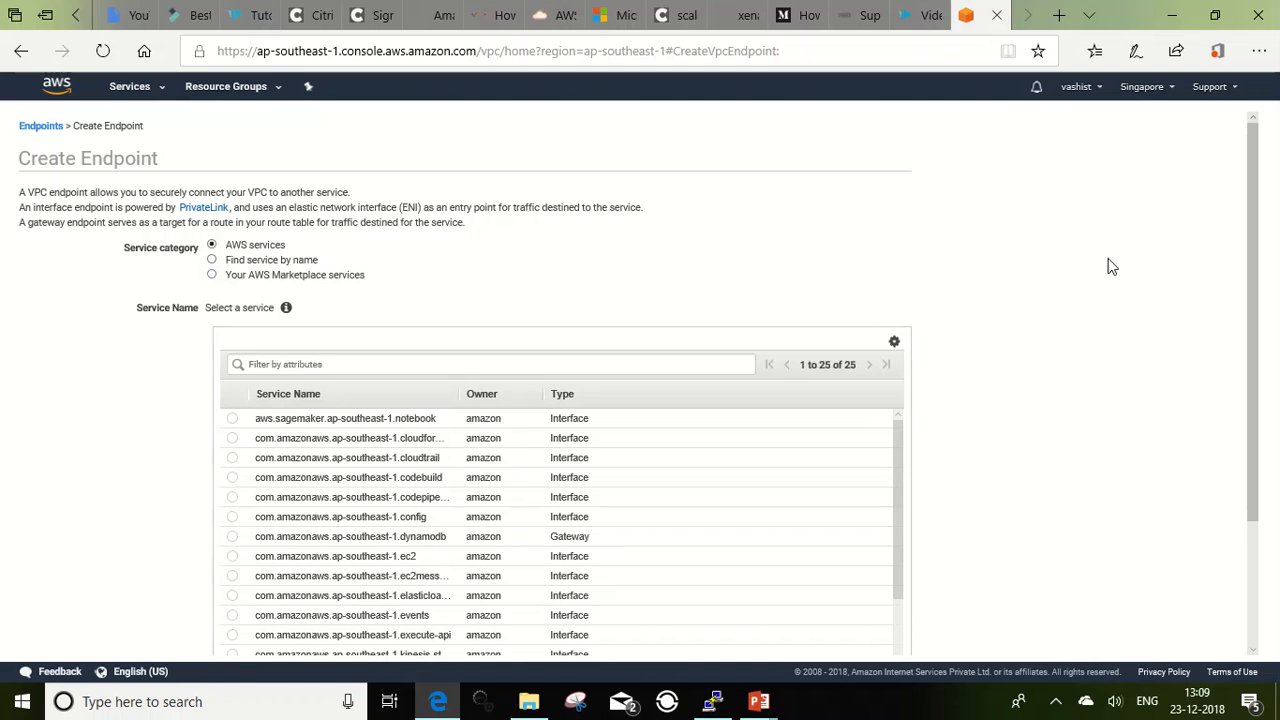
Step: Choose the com.amazonaws.ap-southeast-1.s3 Gateway service as the service for the new endpoint
drag(1250, 260, 1249, 373)
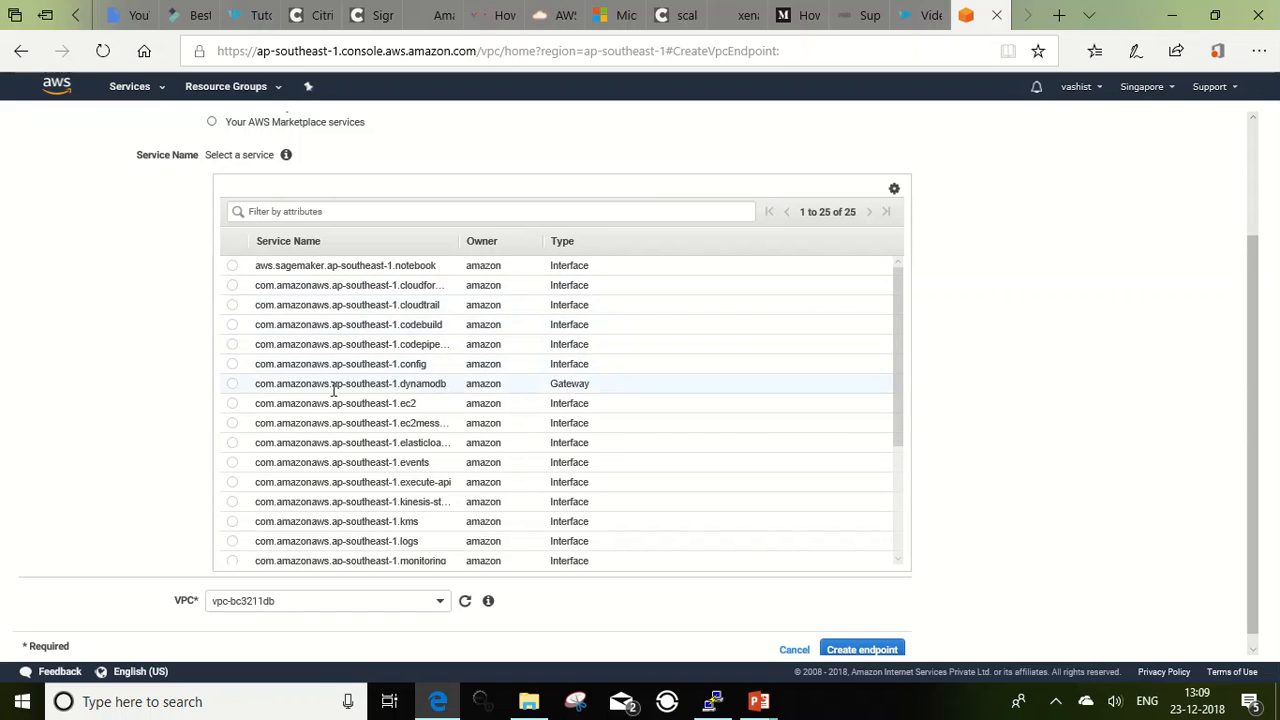
drag(277, 383, 450, 385)
click(545, 390)
scroll(568, 395, down, 2)
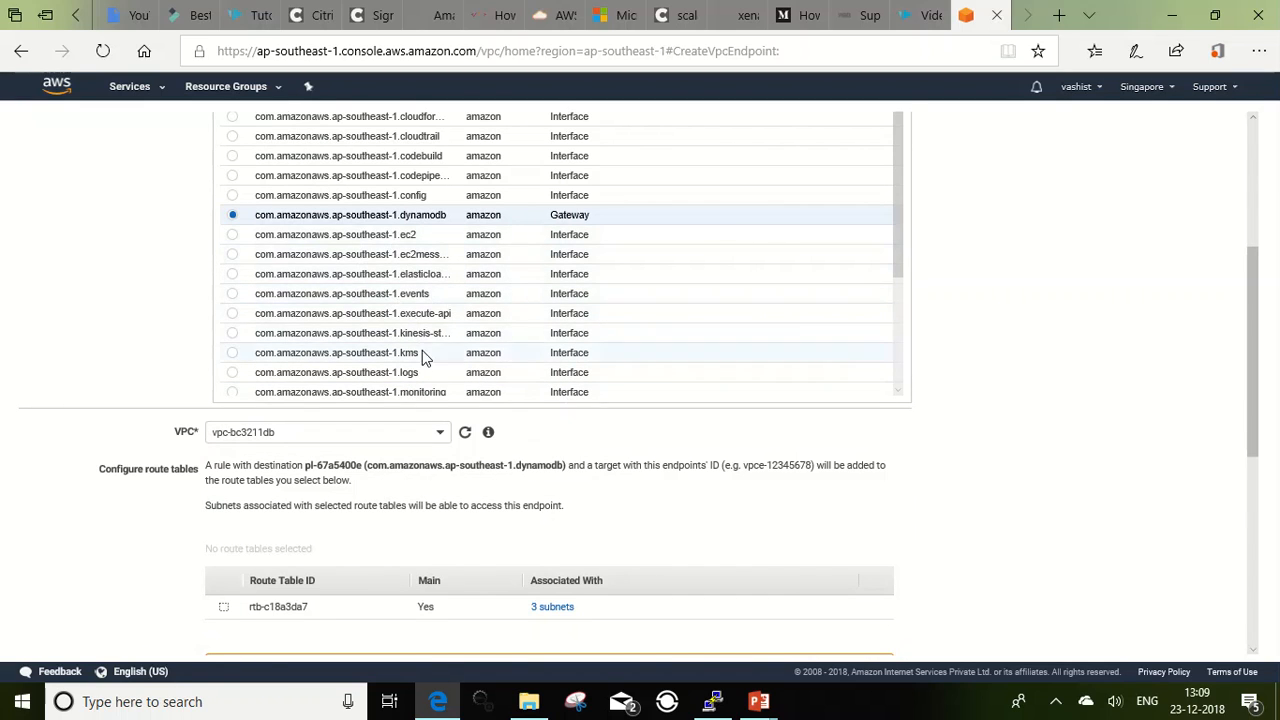
drag(902, 232, 903, 268)
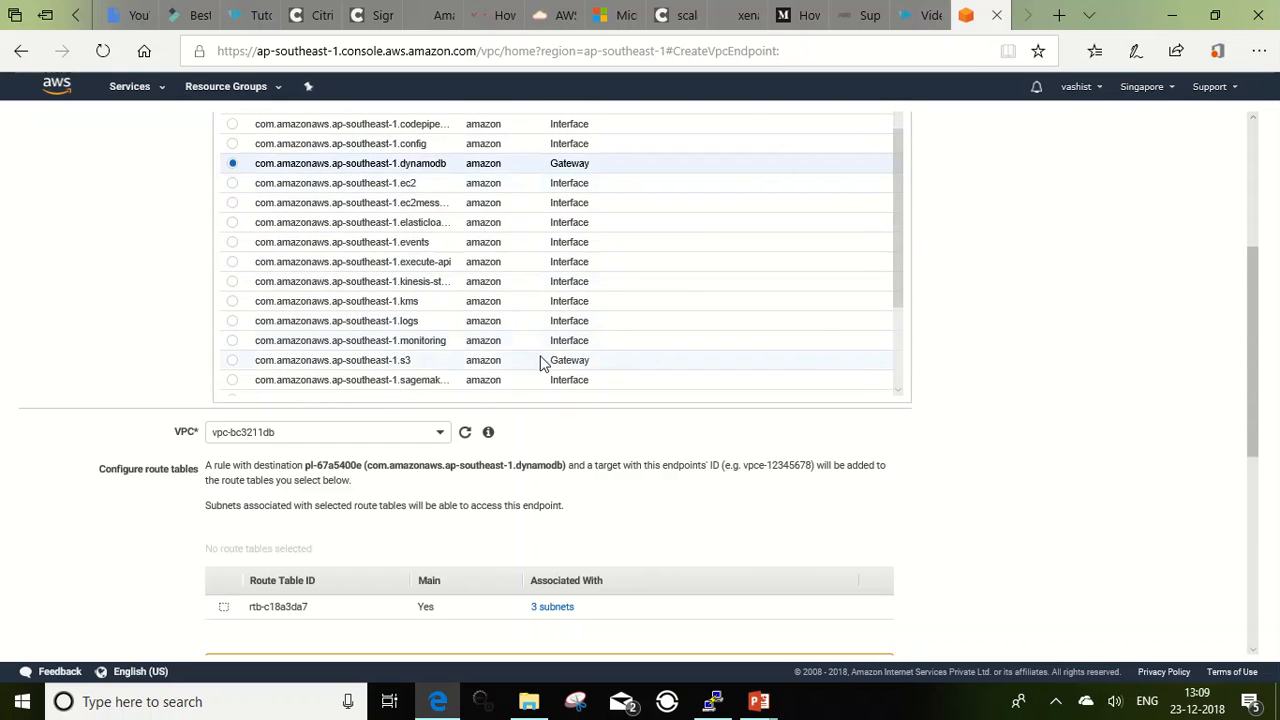
click(394, 362)
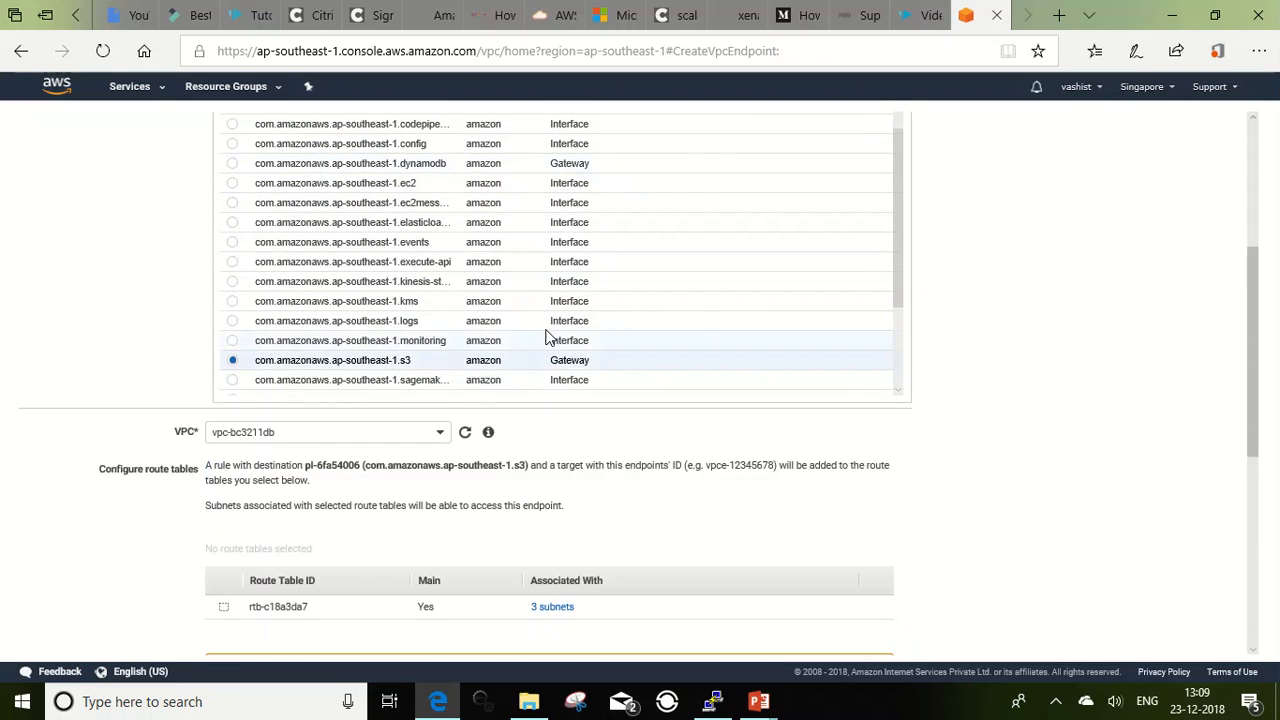
drag(903, 314, 903, 358)
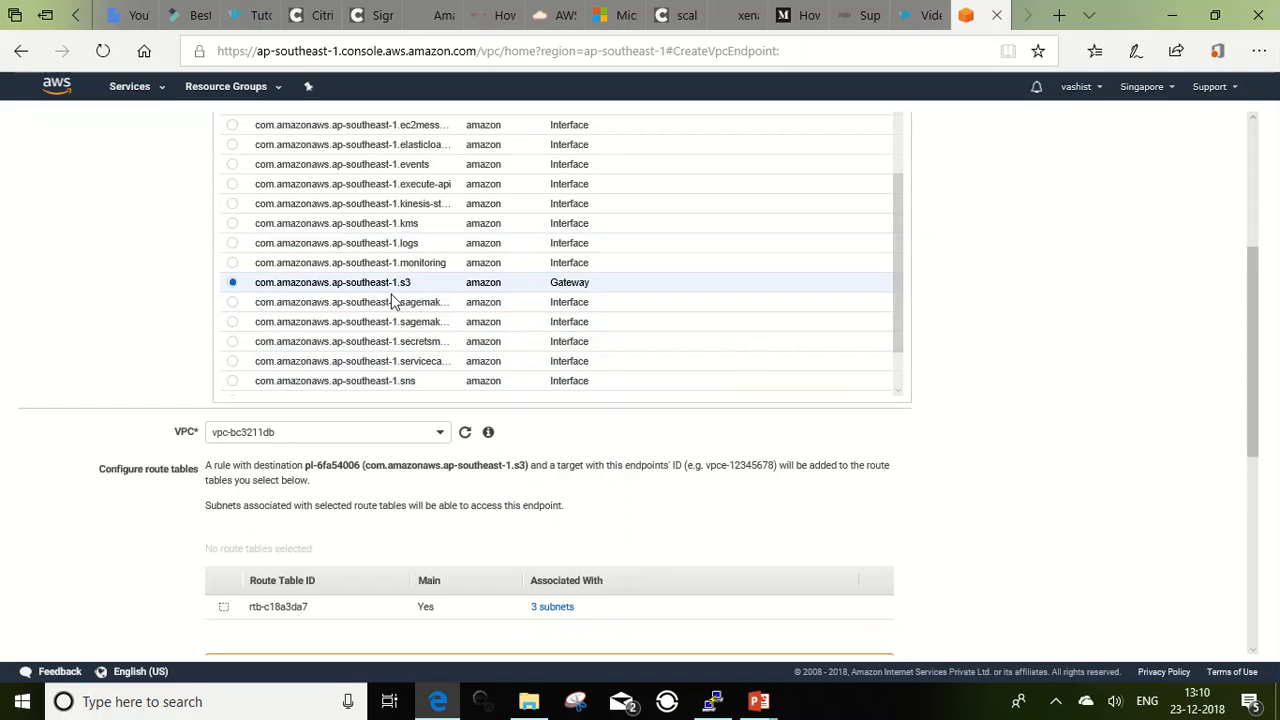
Step: Set the endpoint's VPC to Test-VPC (10.0.0.0/16) and select the route table associated with the Private-10.0.2-ap-southeast-1b-subnet
click(437, 440)
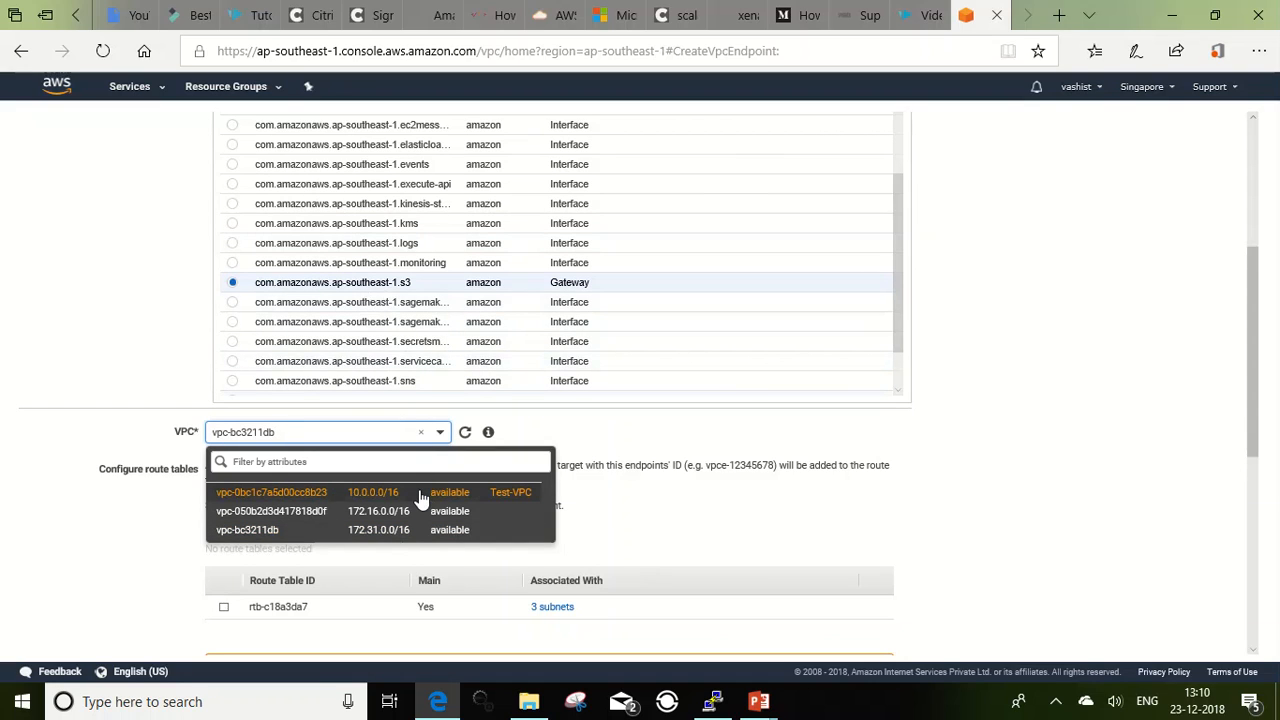
click(420, 494)
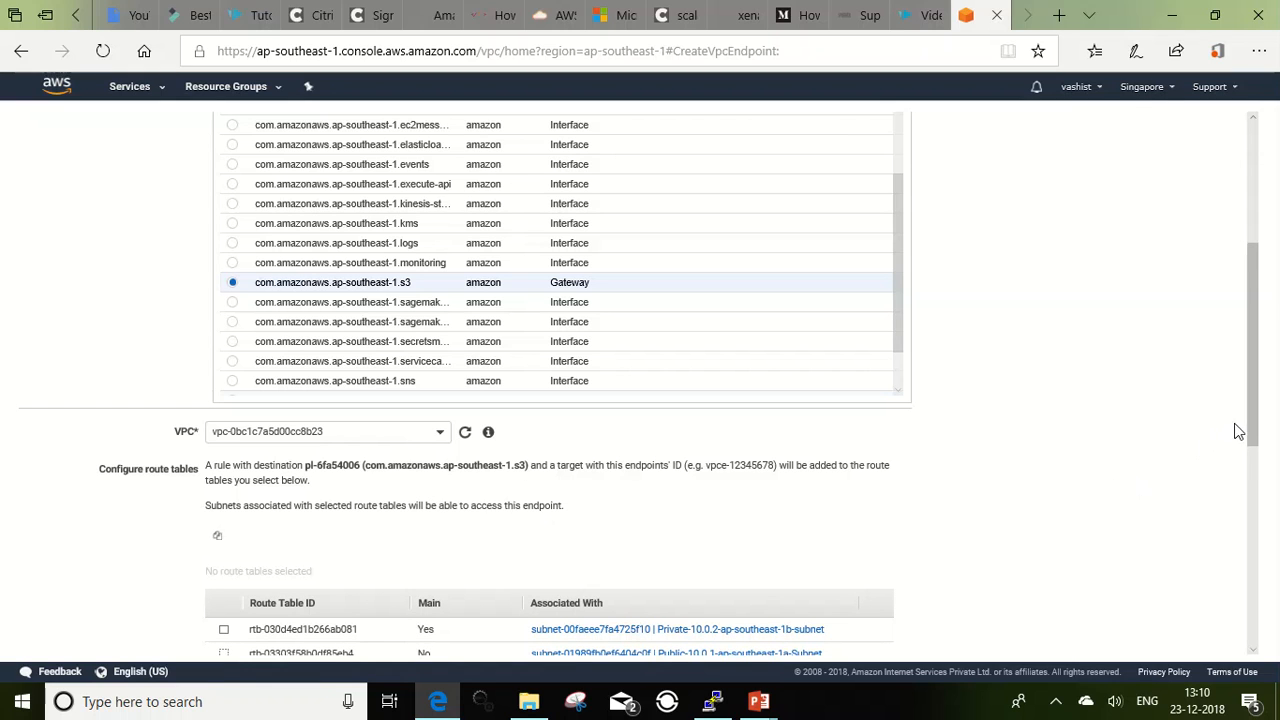
drag(1248, 421, 1254, 520)
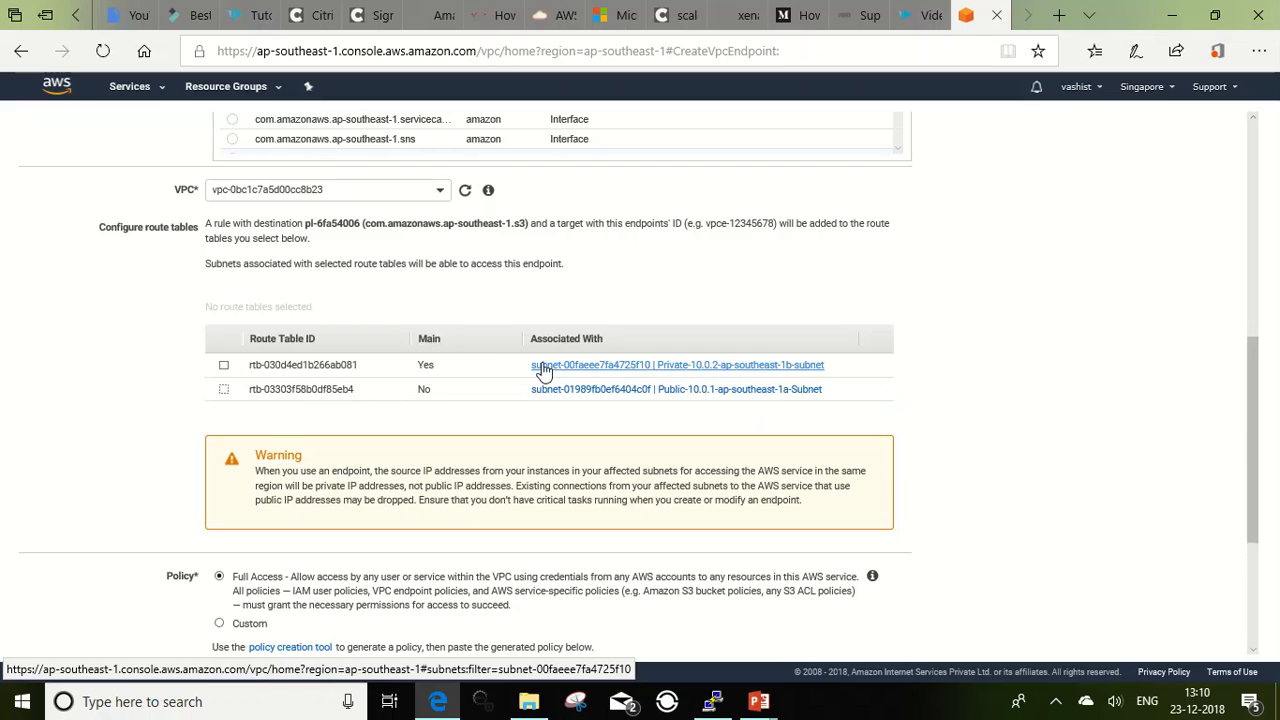
click(224, 366)
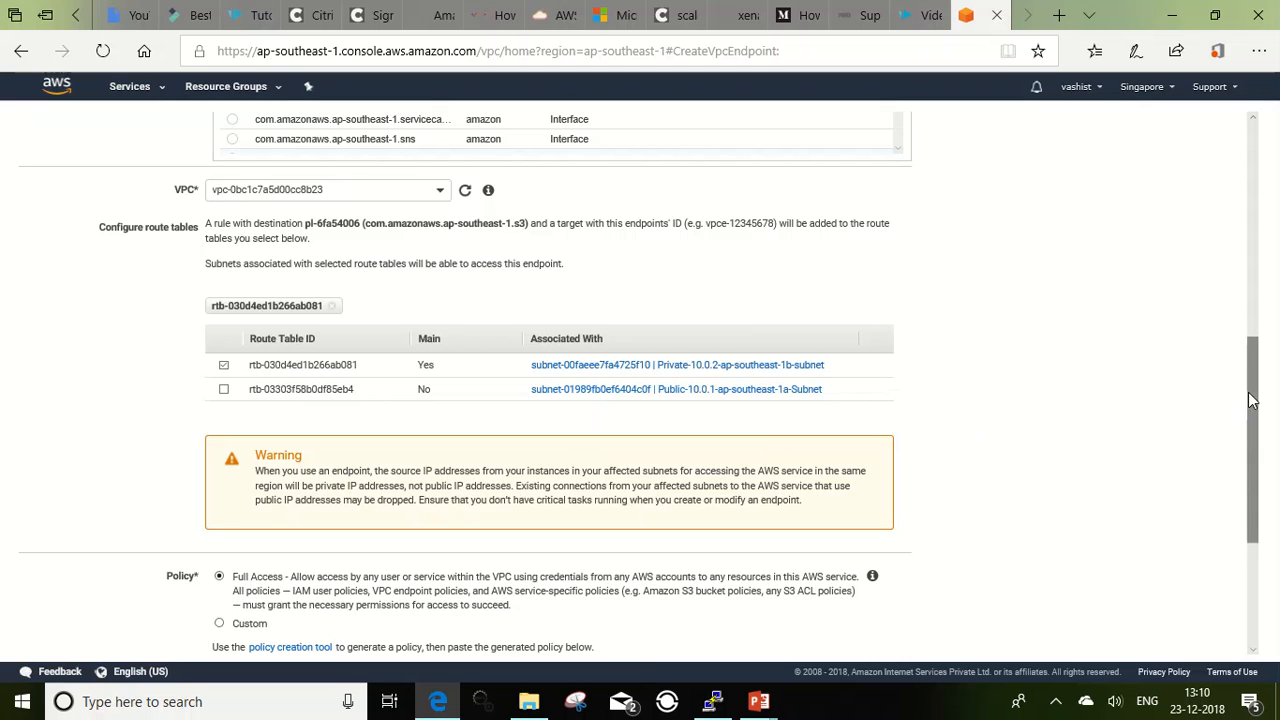
Step: Create the S3 gateway endpoint with the Full Access policy, then return to the endpoints list and refresh it
drag(1250, 400, 1250, 503)
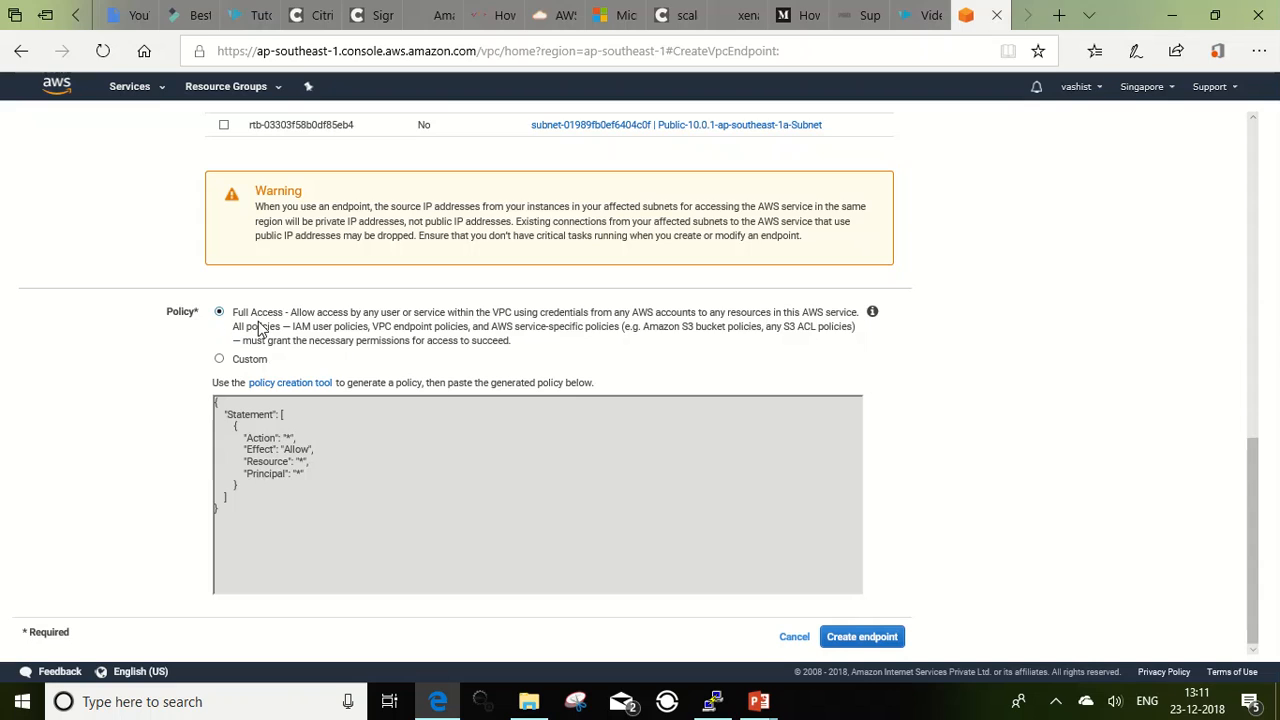
click(866, 636)
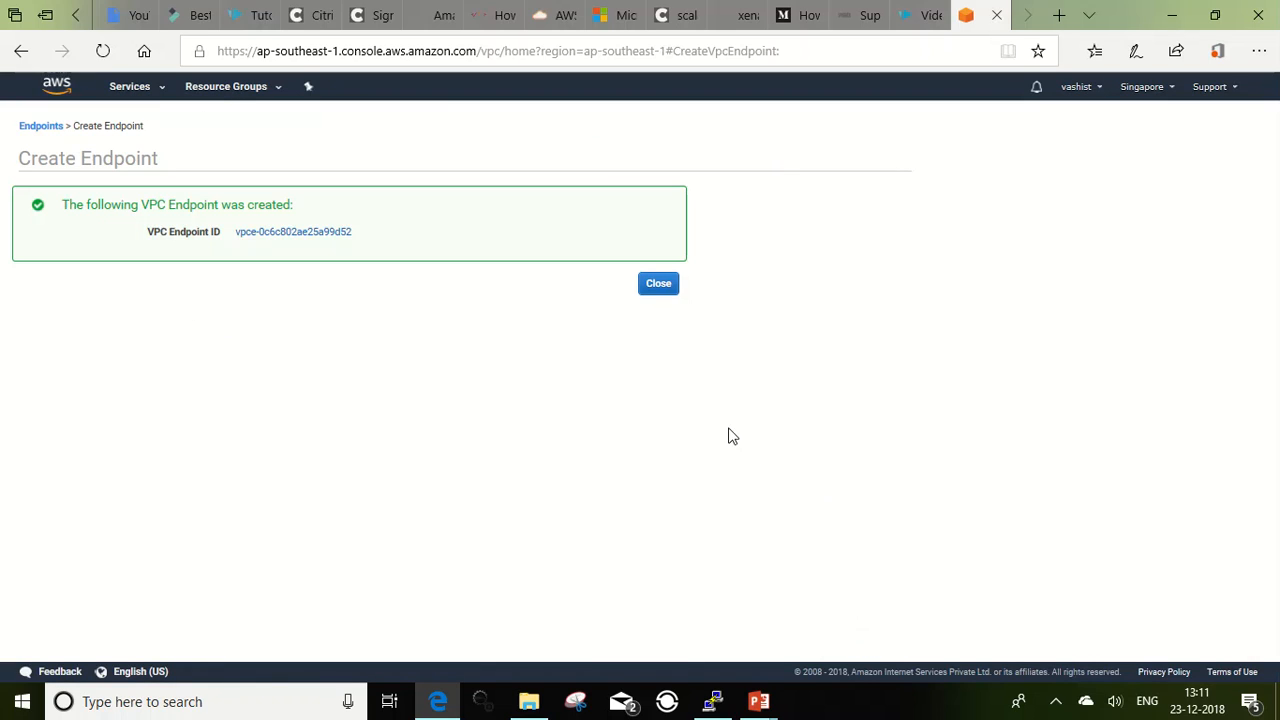
click(656, 290)
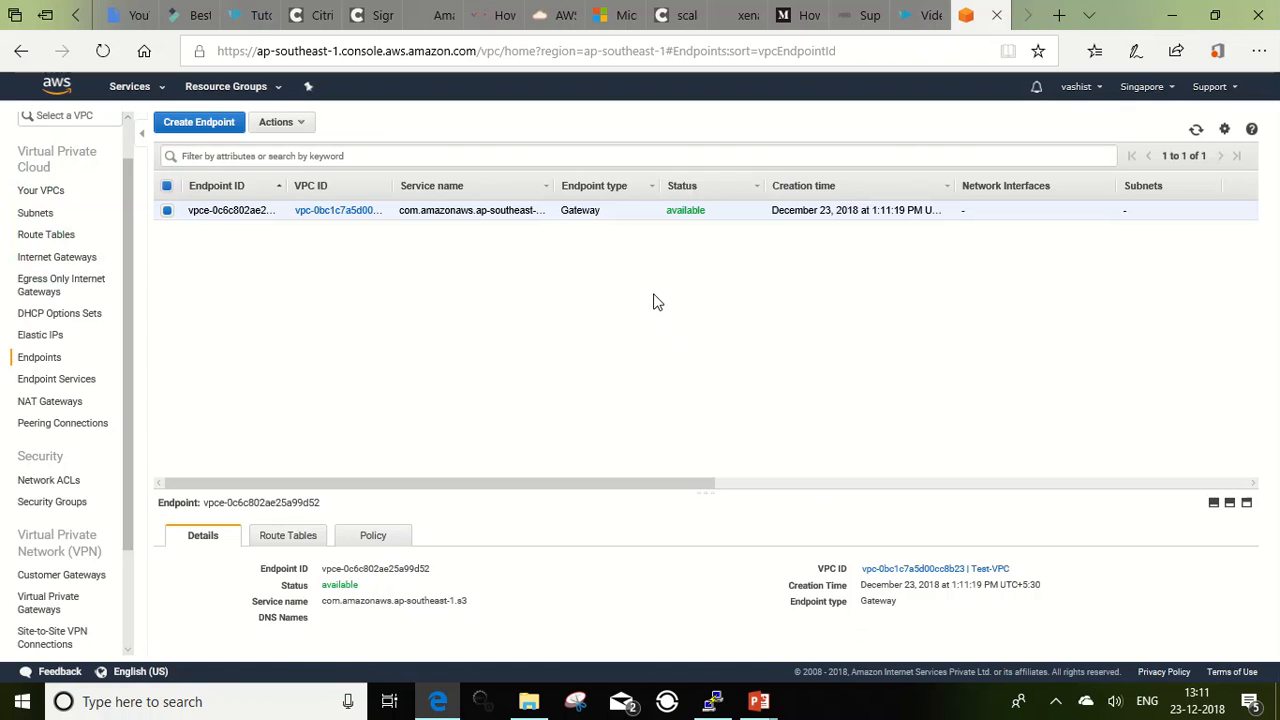
click(1195, 130)
Step: Go to the route tables and examine the routes of Test-VPC's private route table for the S3 endpoint entry
click(68, 244)
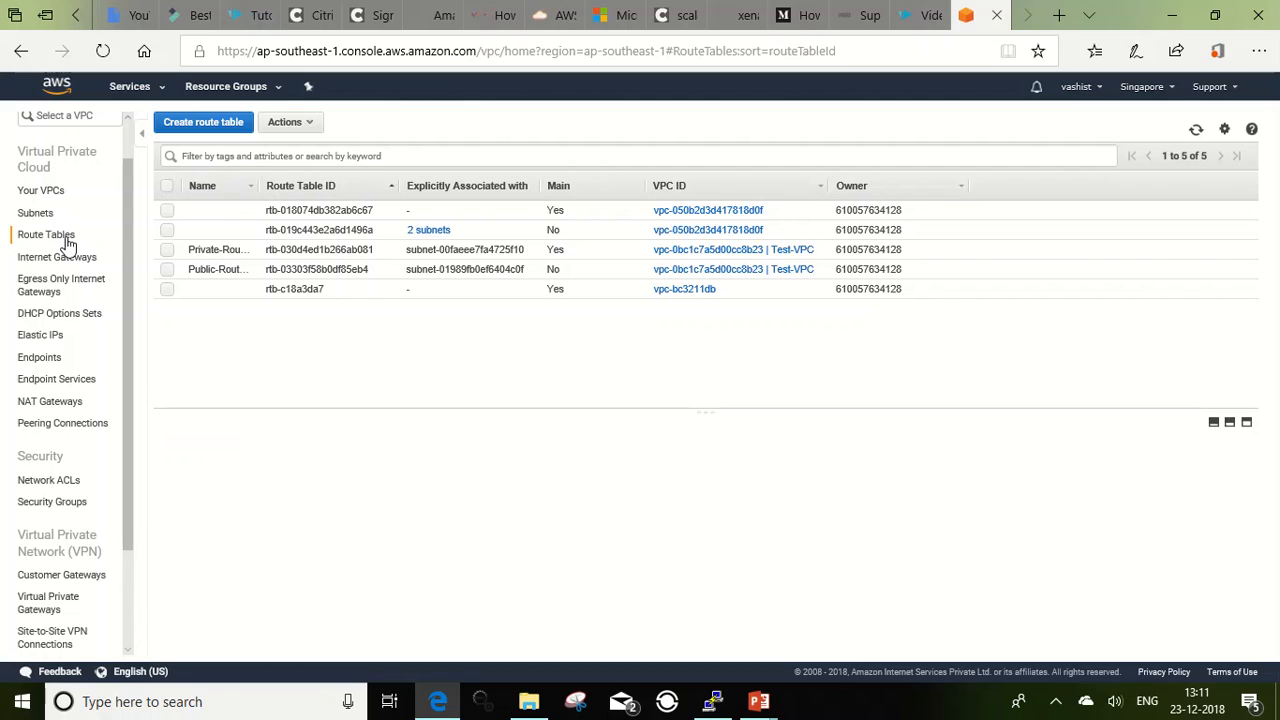
click(167, 254)
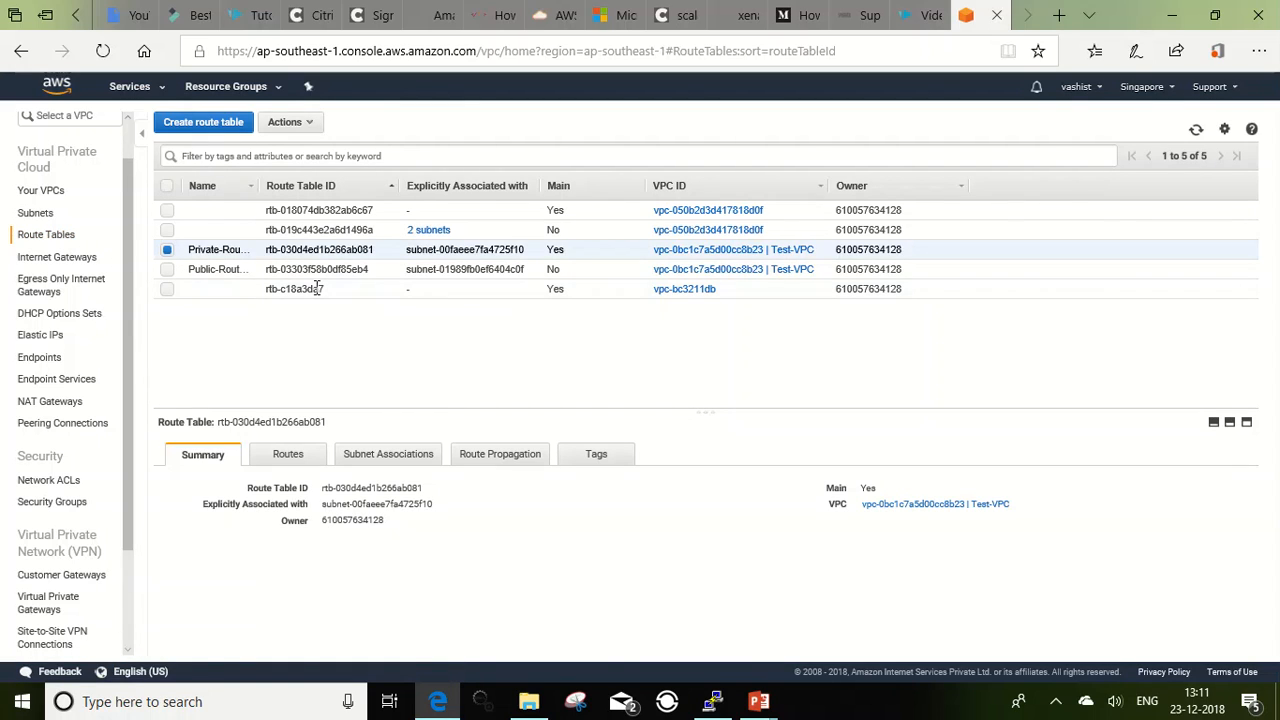
click(287, 455)
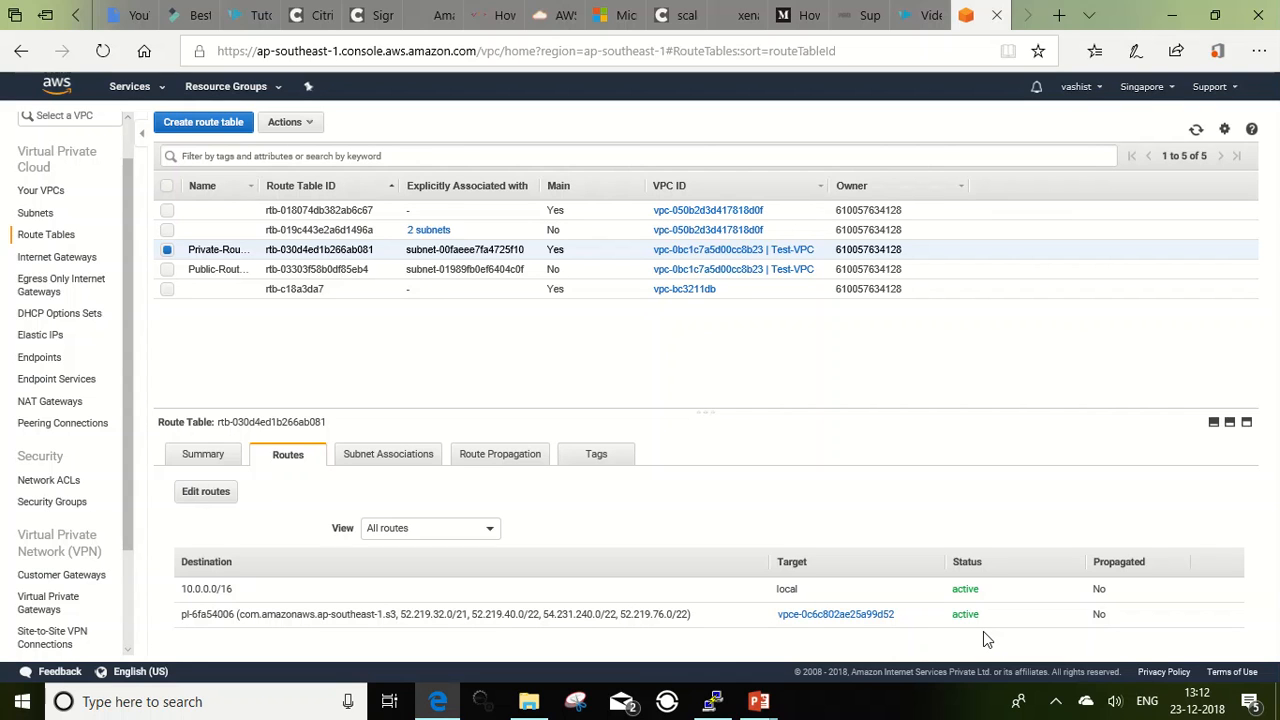
Step: Run aws s3 ls in the private server's PuTTY session, highlight its host name, and return to the PowerPoint Gateway Endpoint slide
click(712, 702)
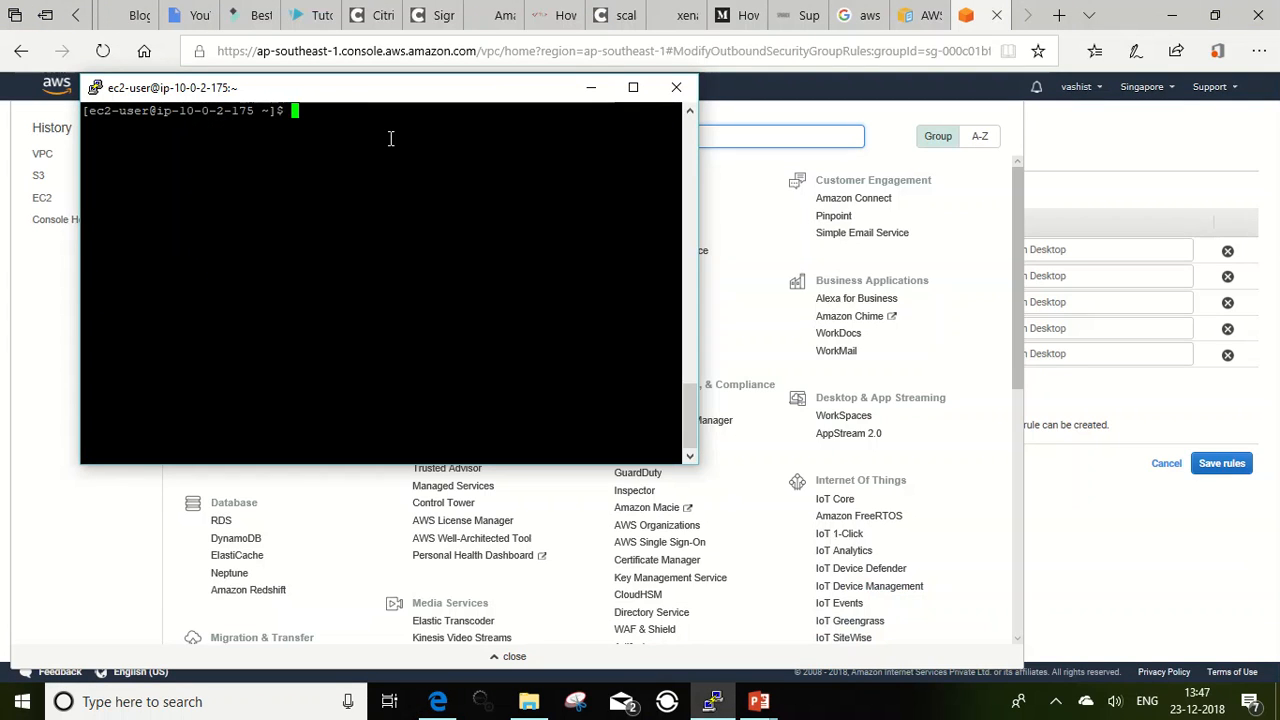
text(aws s3 ls)
key(Return)
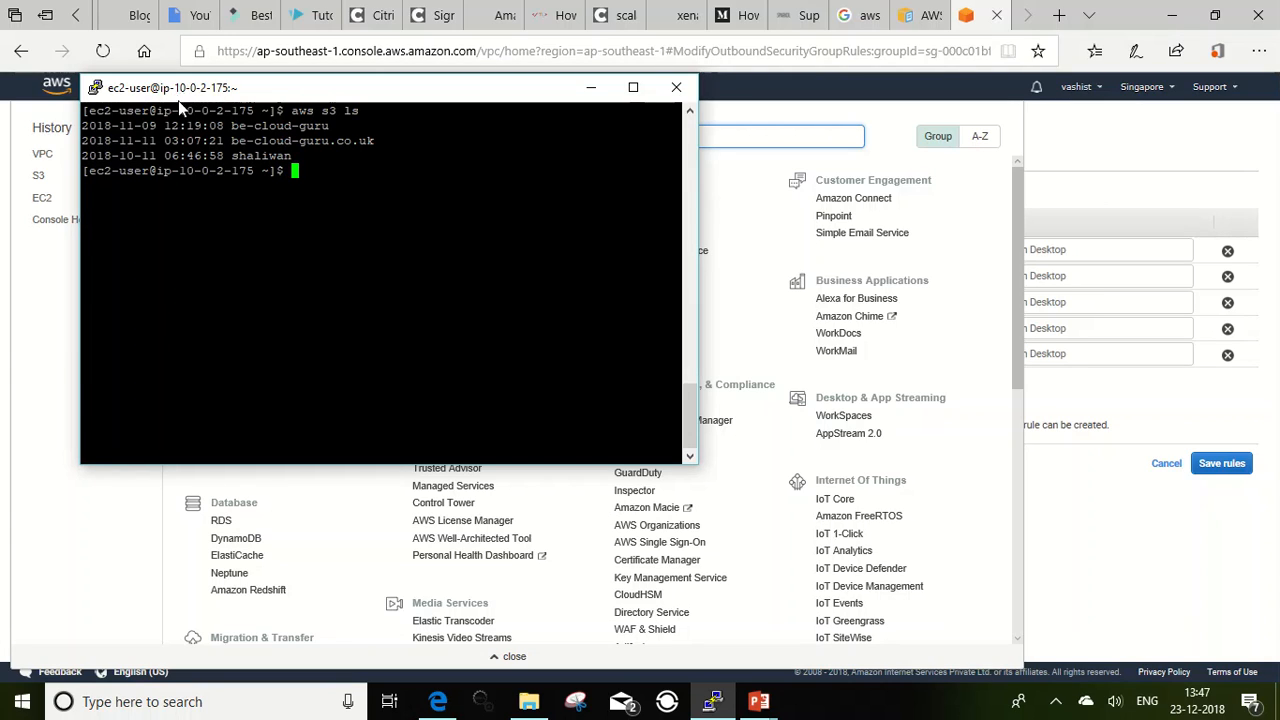
drag(158, 112, 258, 114)
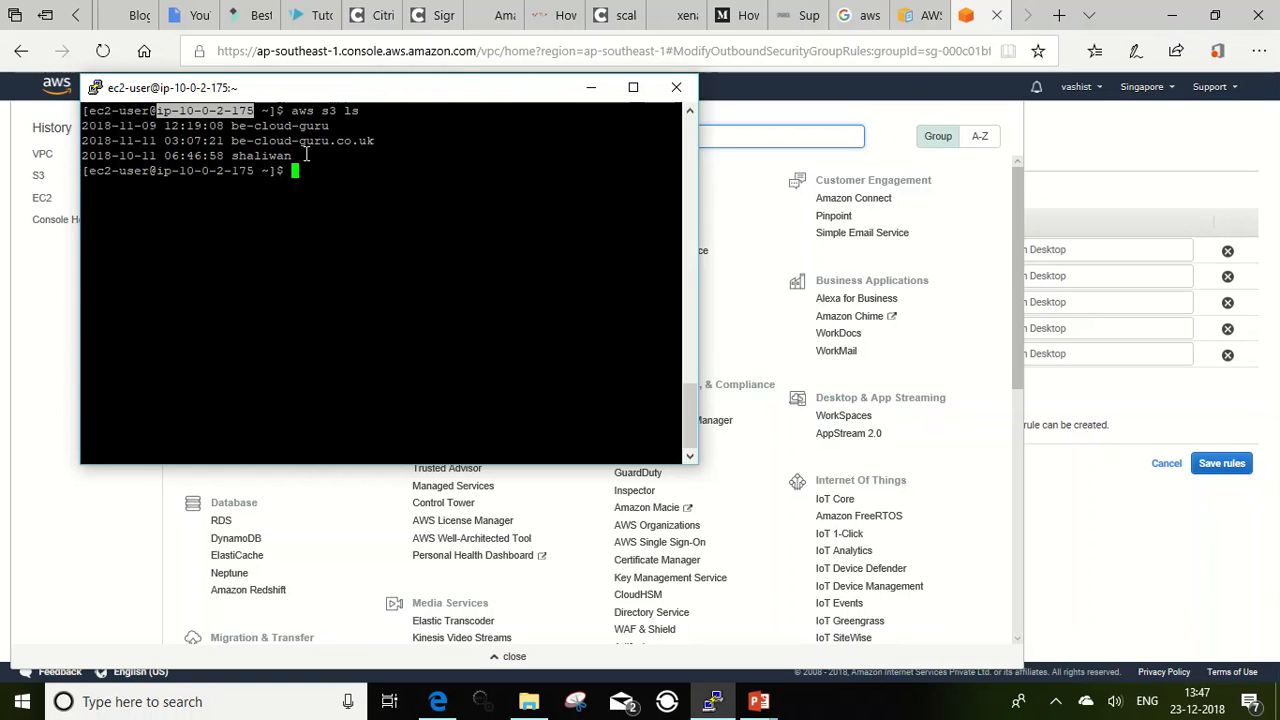
click(758, 703)
click(860, 620)
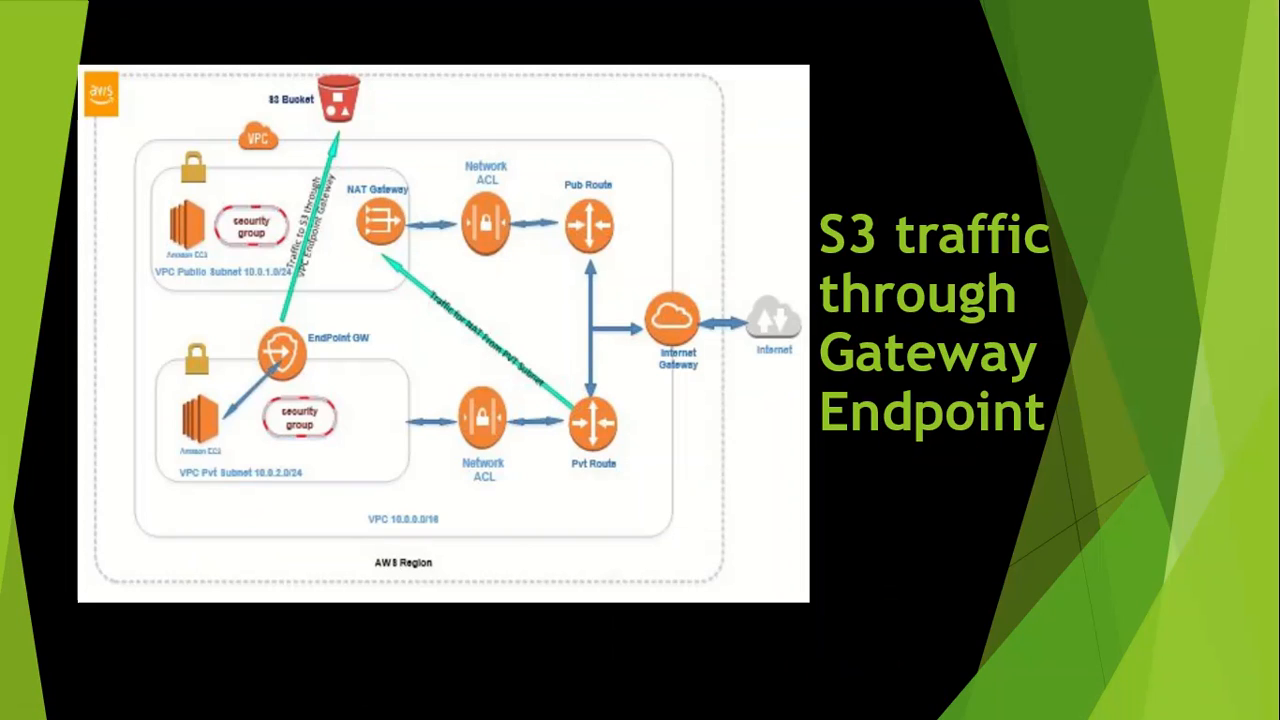